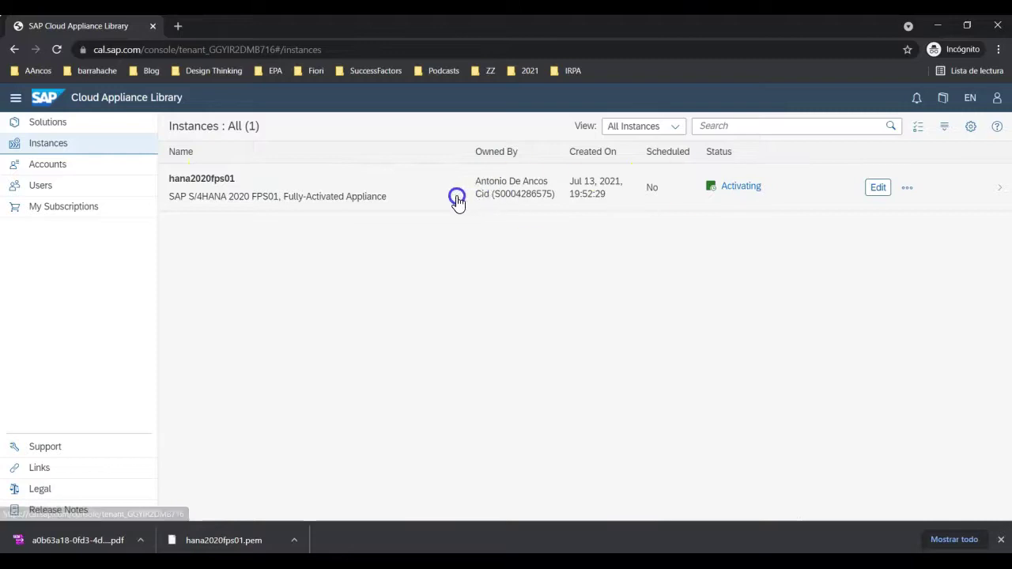
Step: Open the hana2020fps01 instance, review its general information and expand the full list of endpoints
scroll(583, 214, "down", 5)
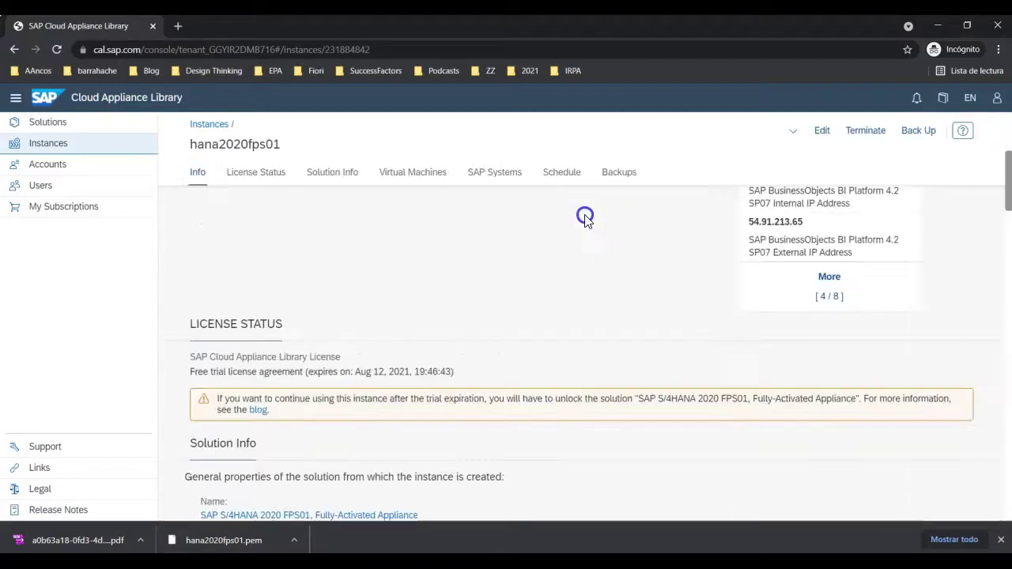
scroll(655, 276, "up", 5)
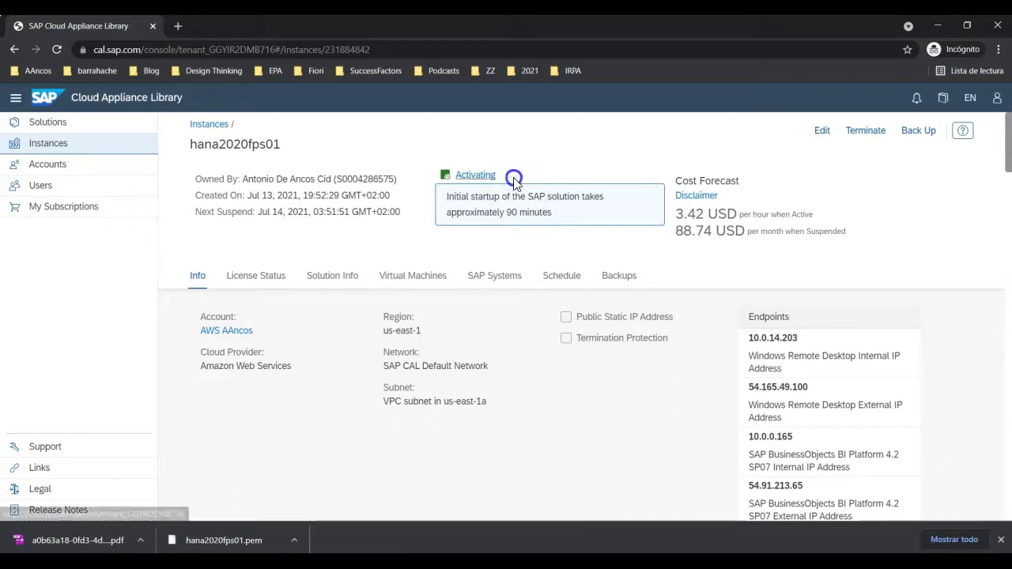
scroll(748, 314, "down", 2)
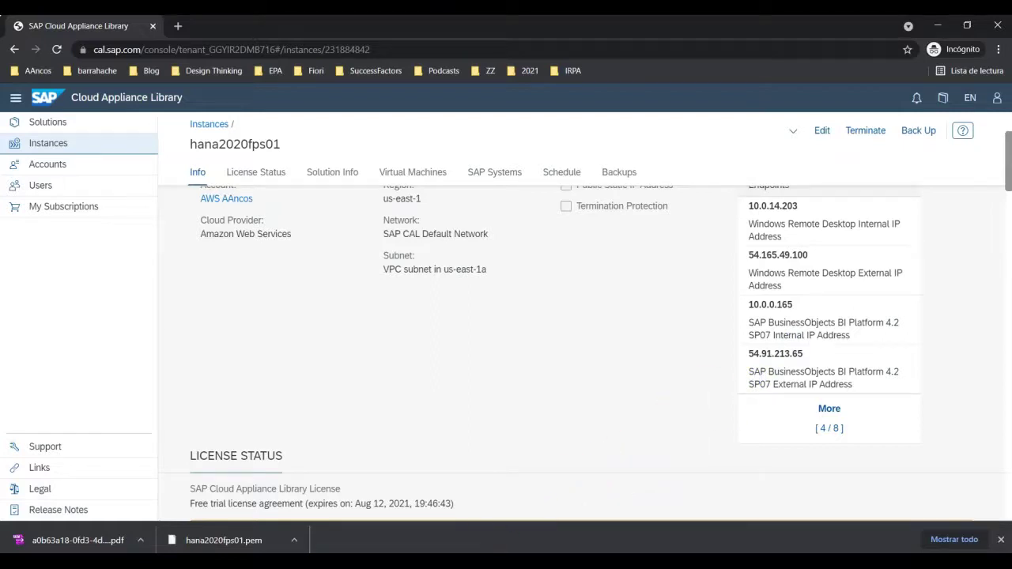
left_click(828, 410)
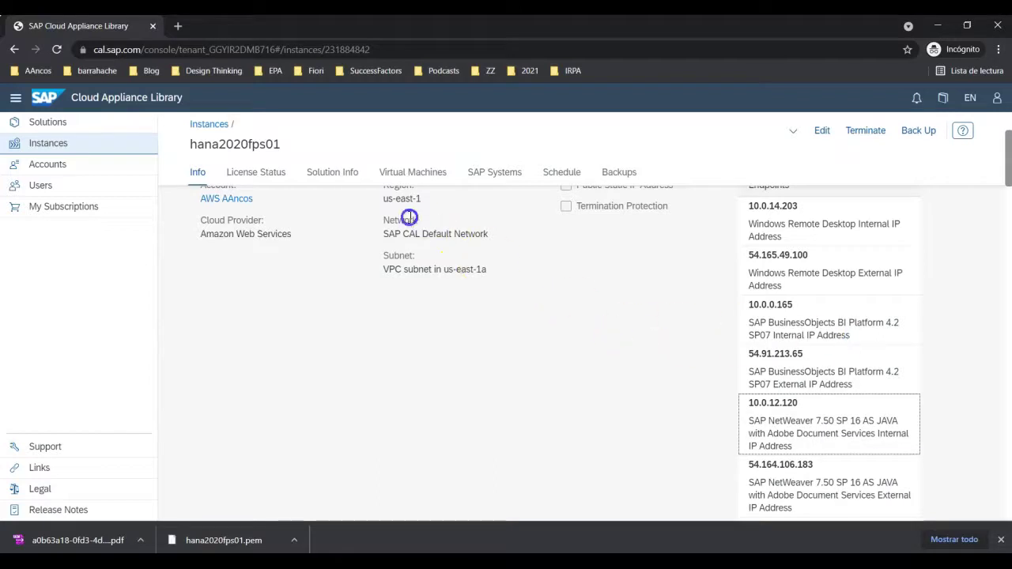
Step: Review the instance's virtual machines, from the BusinessObjects BI Platform to the Windows Remote Desktop
left_click(402, 173)
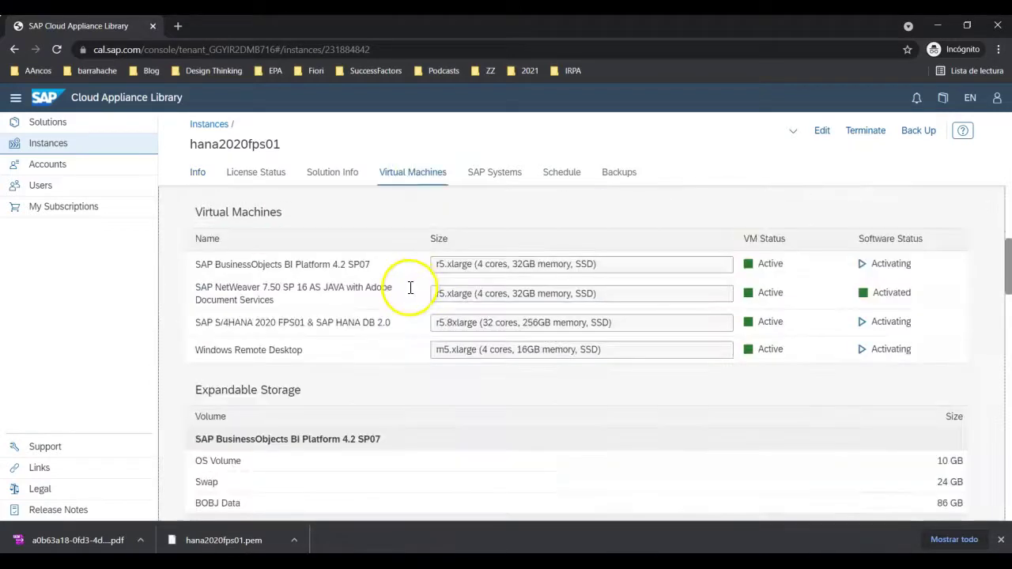
left_click_drag(365, 265, 197, 264)
left_click_drag(276, 300, 226, 290)
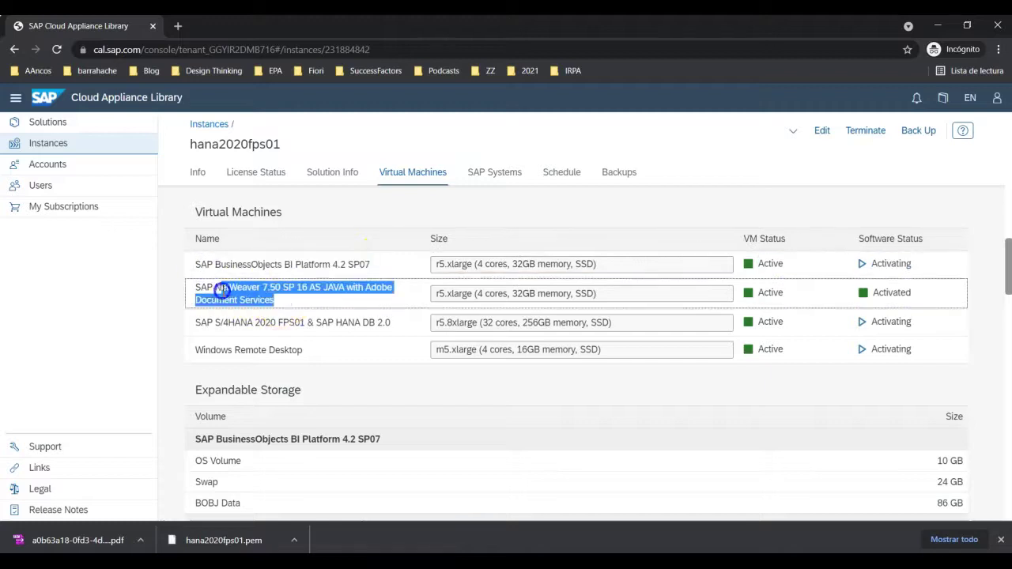
left_click_drag(393, 324, 204, 324)
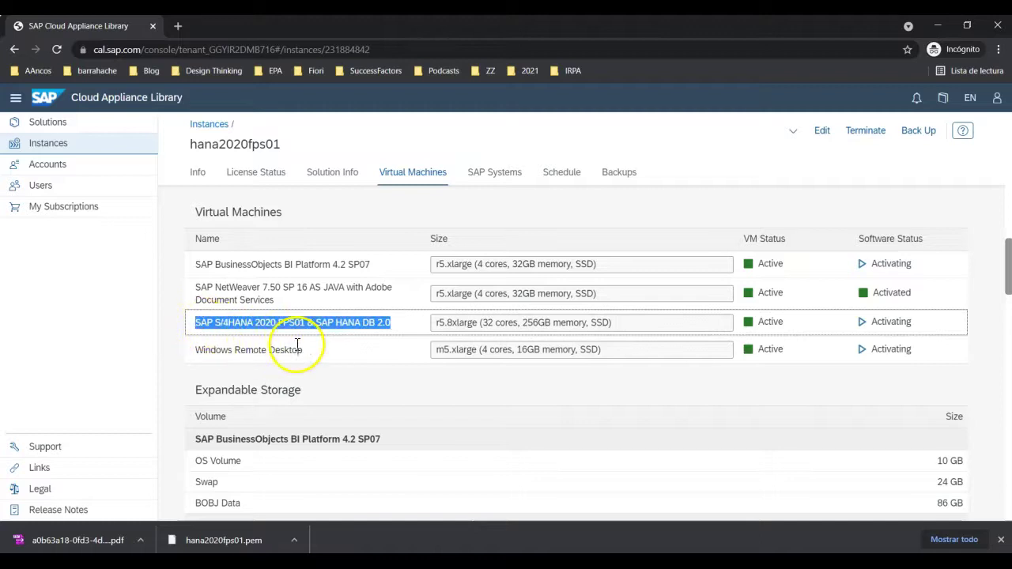
left_click_drag(302, 350, 204, 350)
Step: Open the Getting Started Guide PDF from the desktop and show section 1.2 Installed Products on page 5 at 100% zoom
key("super+d")
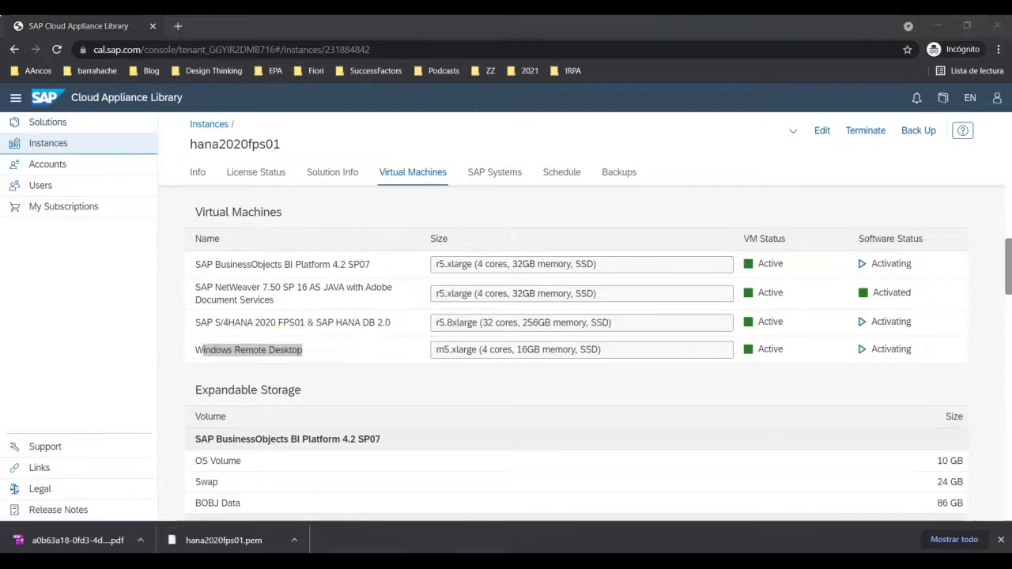
left_click(16, 269)
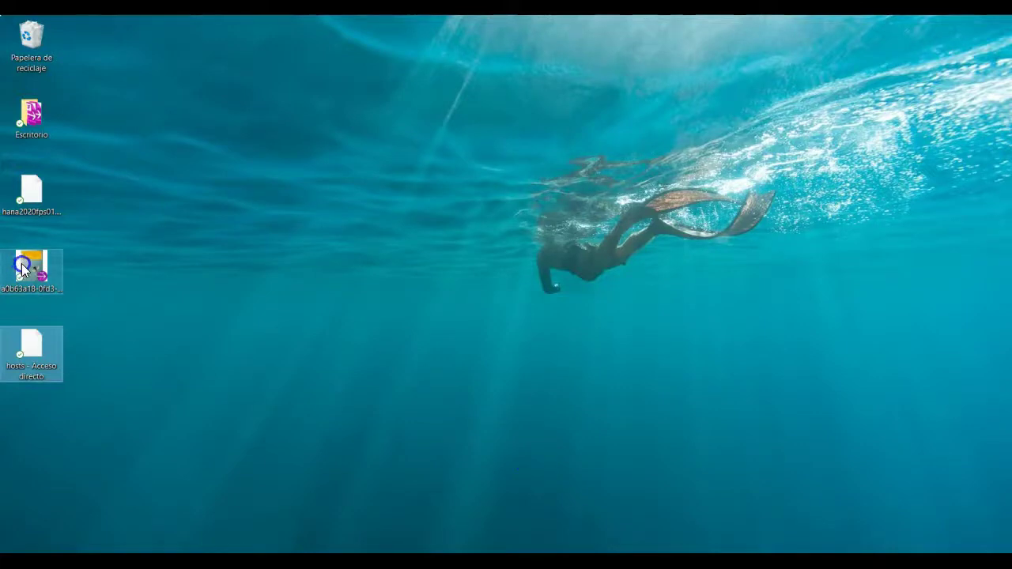
double_click(22, 269)
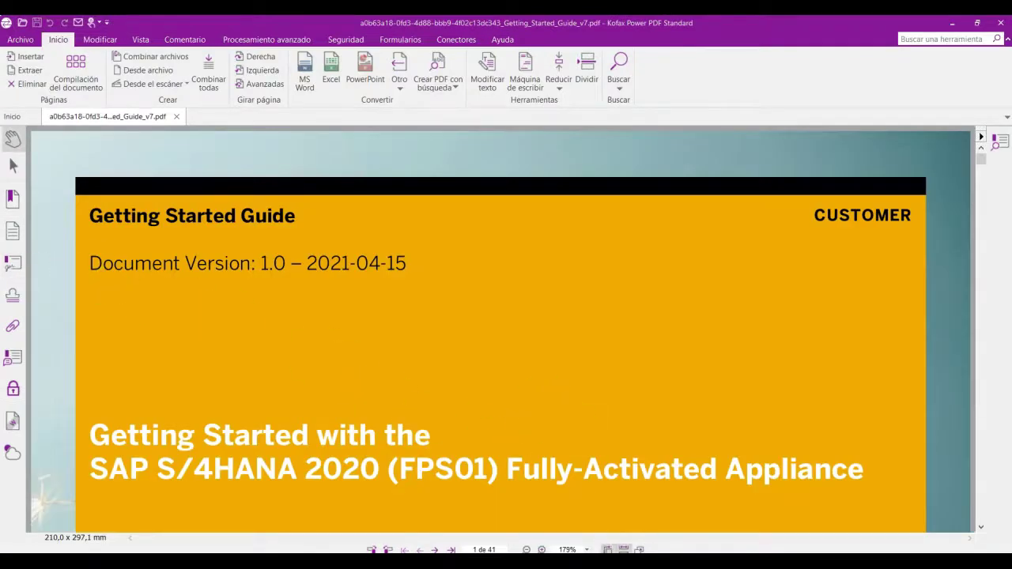
scroll(640, 380, "down", 5, "ctrl")
scroll(640, 379, "down", 3)
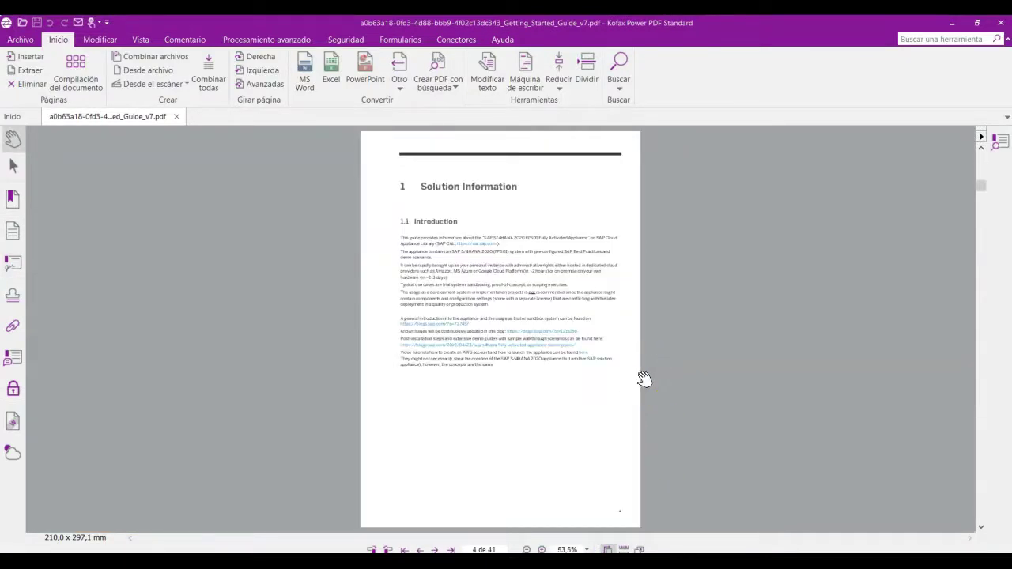
scroll(643, 379, "down", 1)
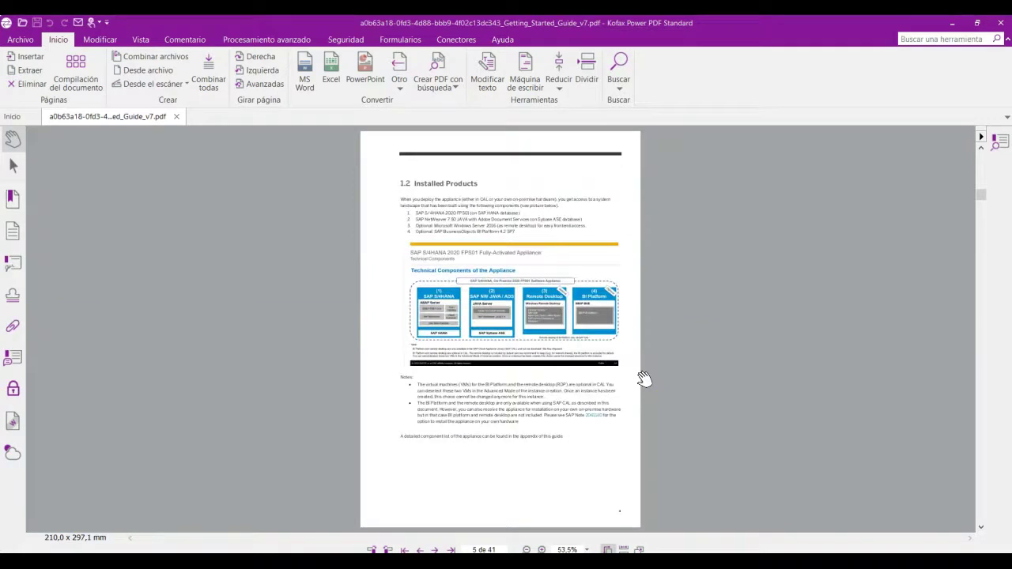
left_click(542, 549)
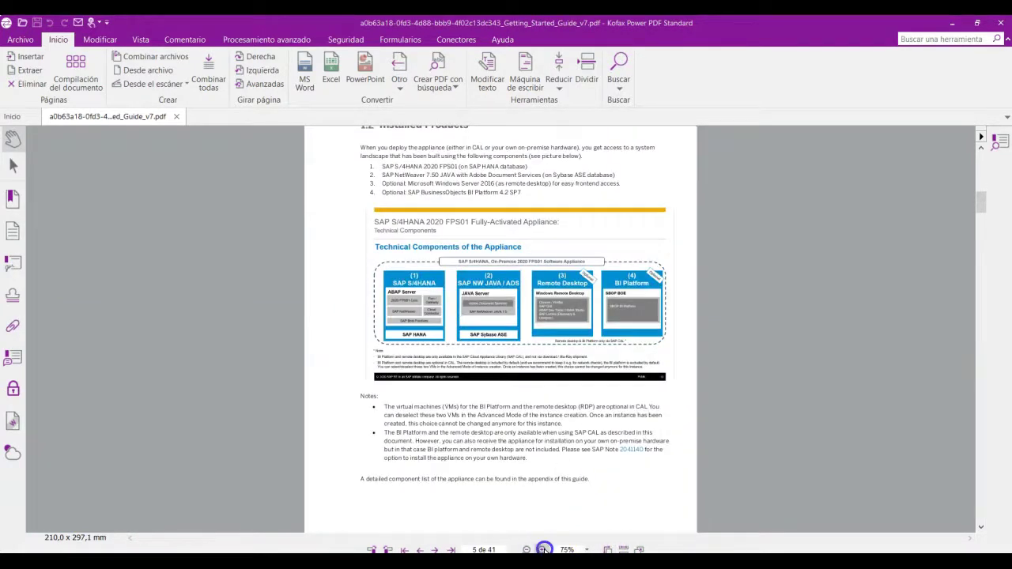
left_click(542, 549)
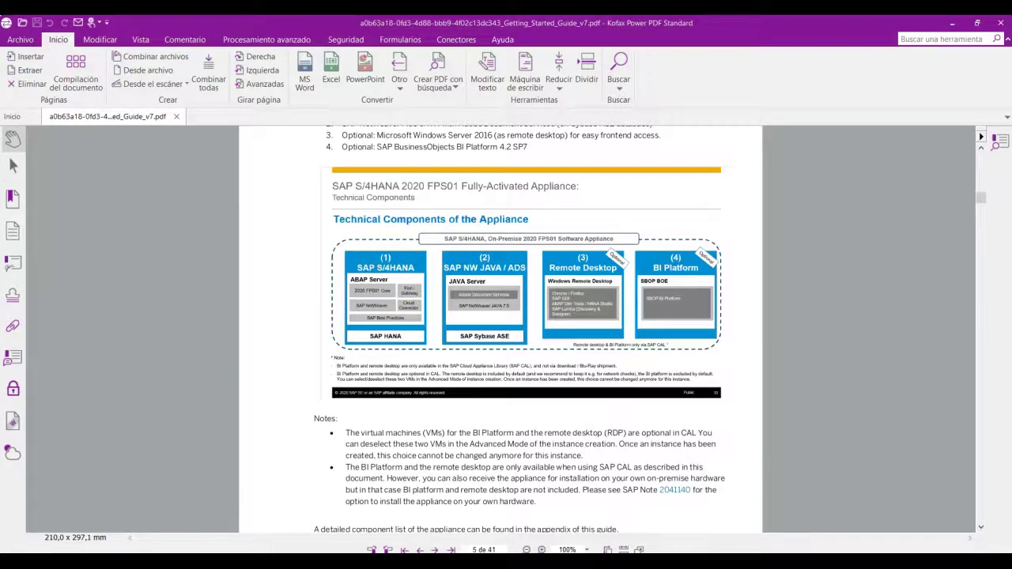
Step: Switch back to SAP Cloud Appliance Library and find the external IP address of the SAP S/4HANA 2020 FPS01 & SAP HANA DB 2.0 endpoint
key("alt+Tab")
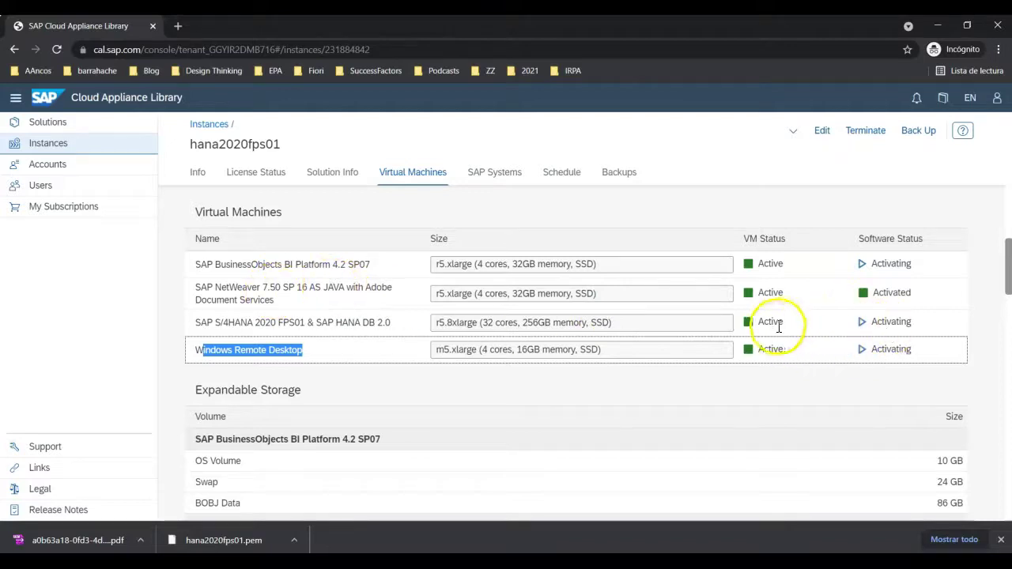
scroll(580, 289, "up", 8)
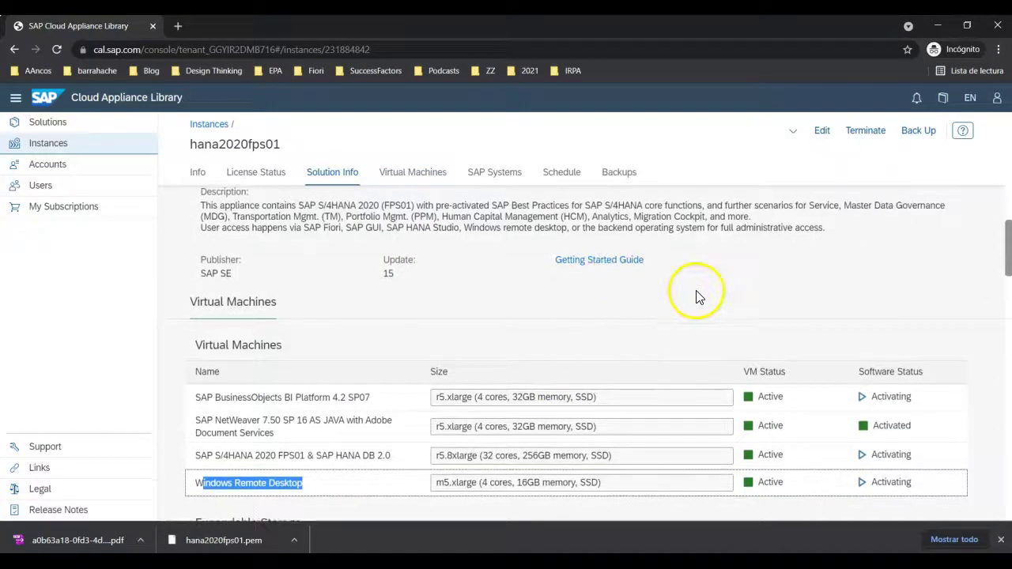
scroll(735, 289, "up", 2)
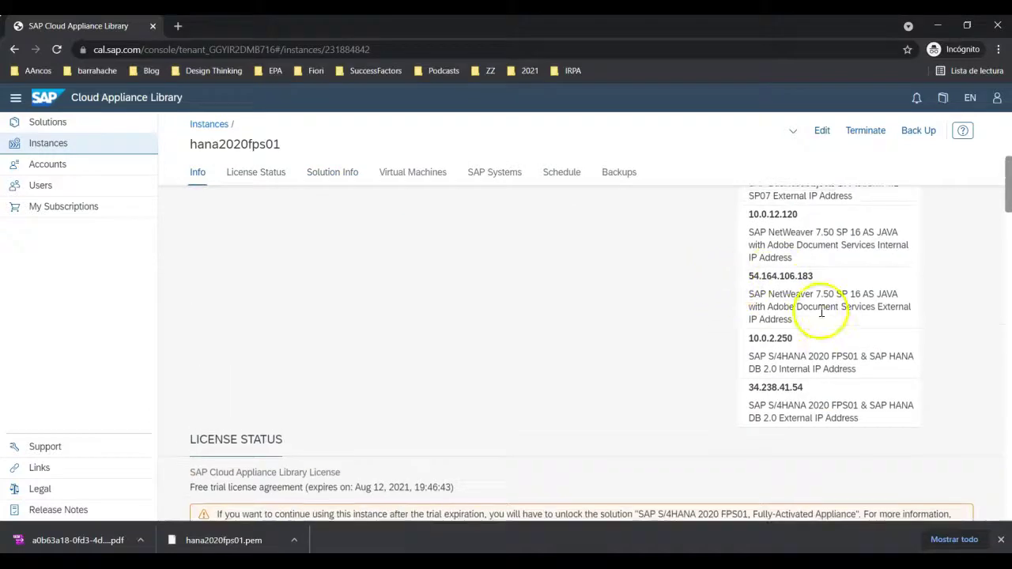
scroll(822, 348, "up", 3)
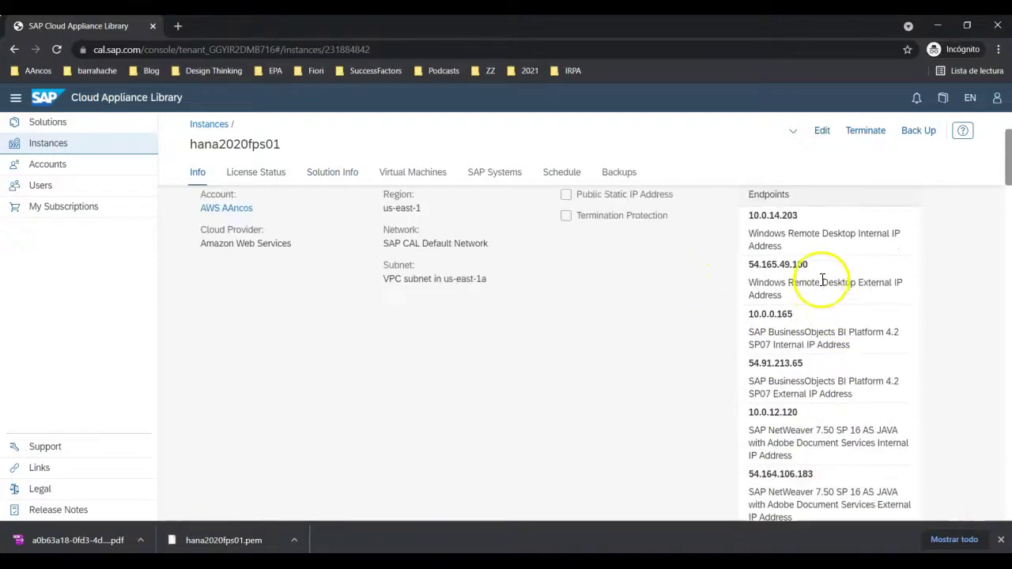
scroll(818, 277, "down", 4)
left_click(796, 322)
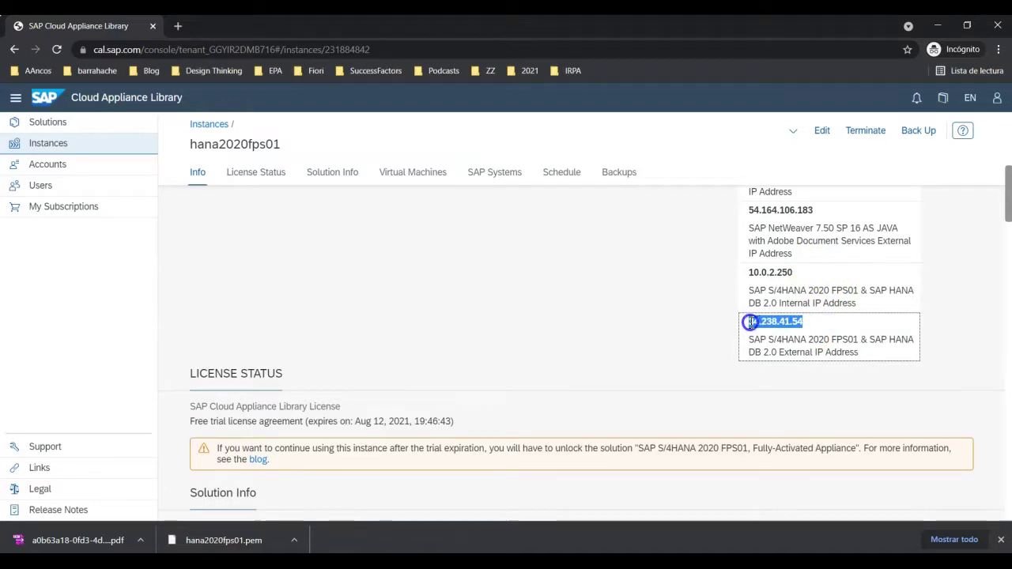
left_click_drag(749, 340, 778, 353)
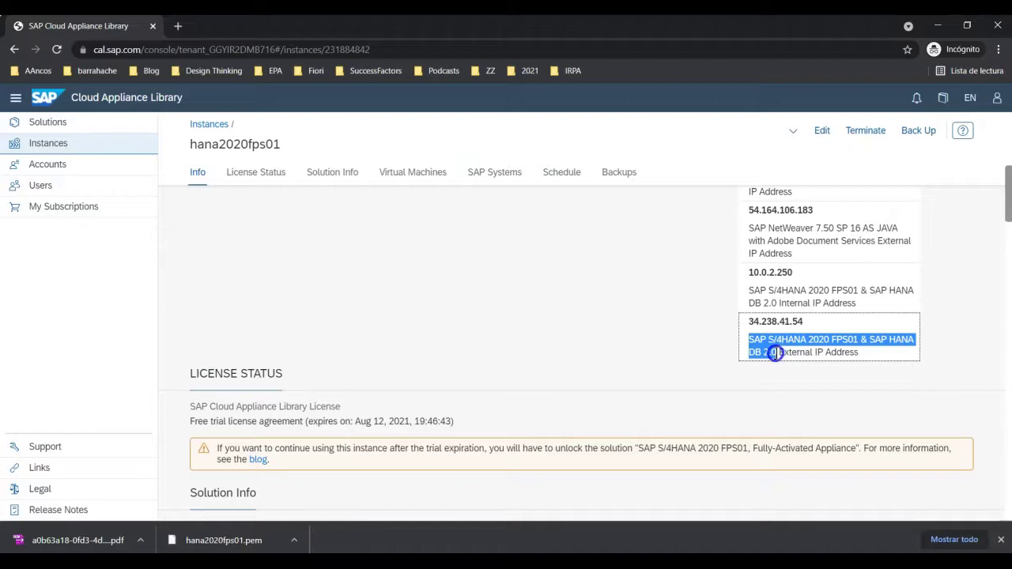
Step: Switch to SAP Logon, open the S/4HANA appliance connection's properties and check its description, application server, instance number and system ID
left_click(478, 558)
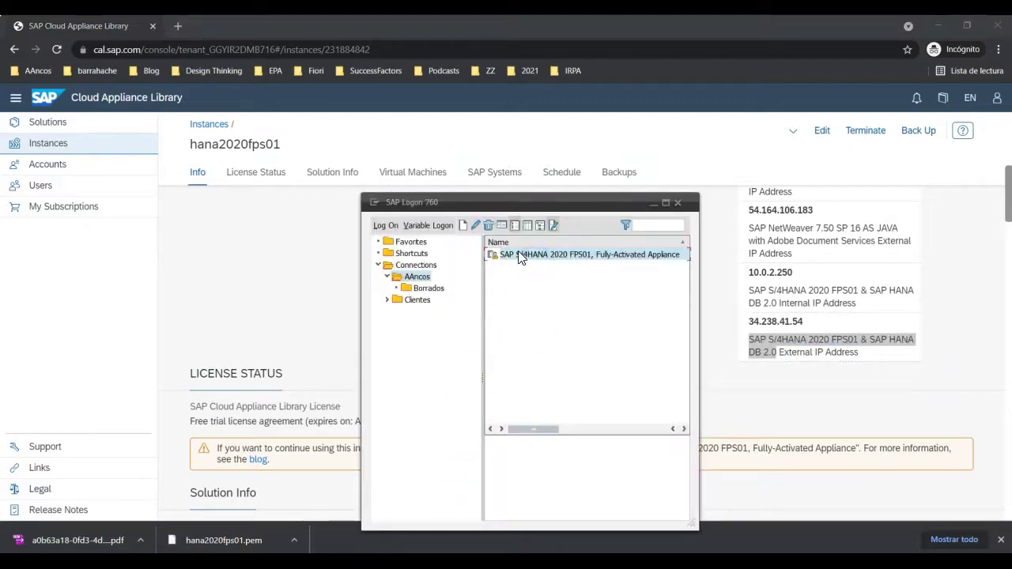
left_click(475, 225)
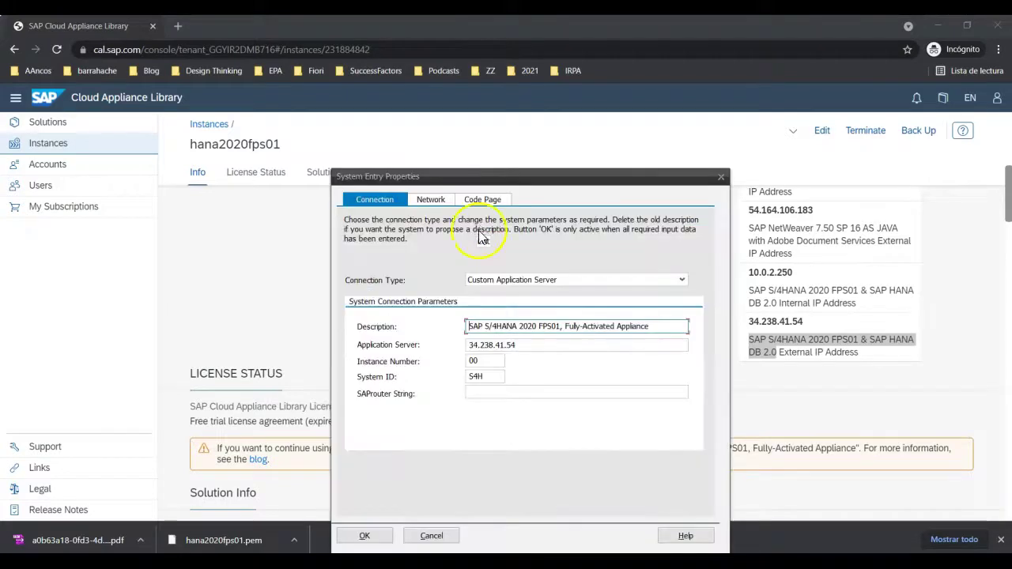
left_click_drag(649, 326, 350, 301)
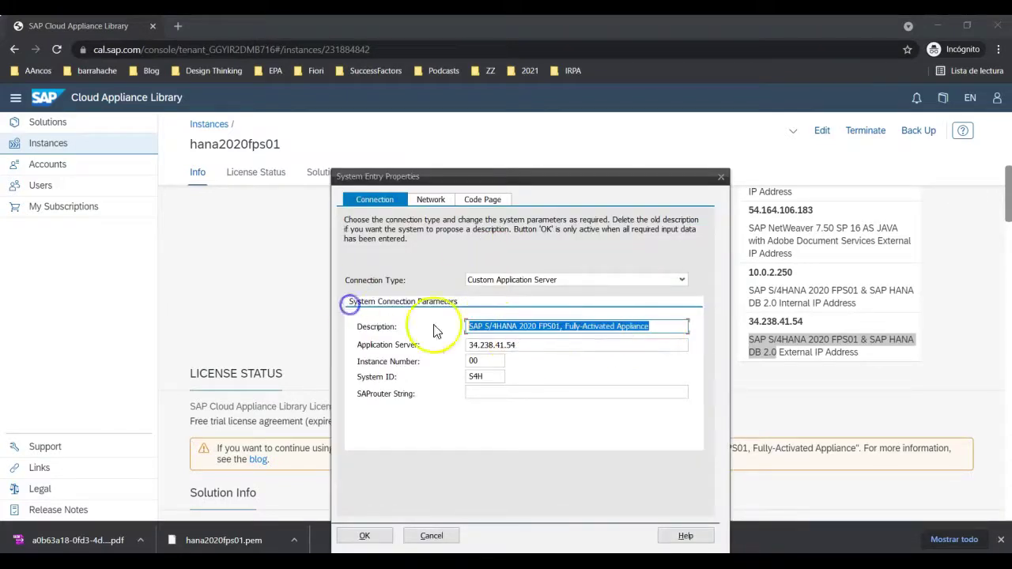
left_click_drag(515, 345, 409, 334)
left_click_drag(488, 360, 419, 365)
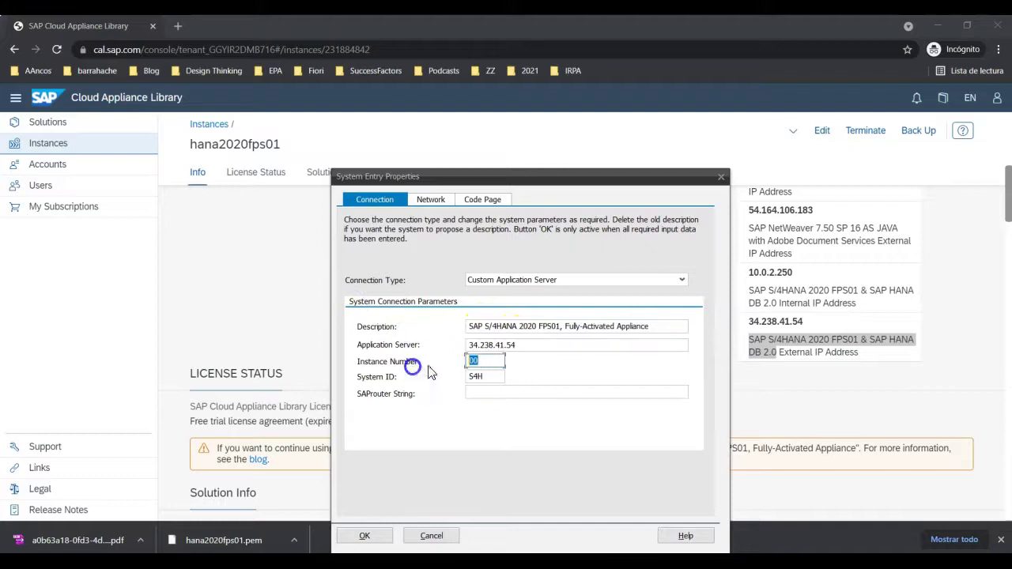
left_click_drag(499, 376, 383, 376)
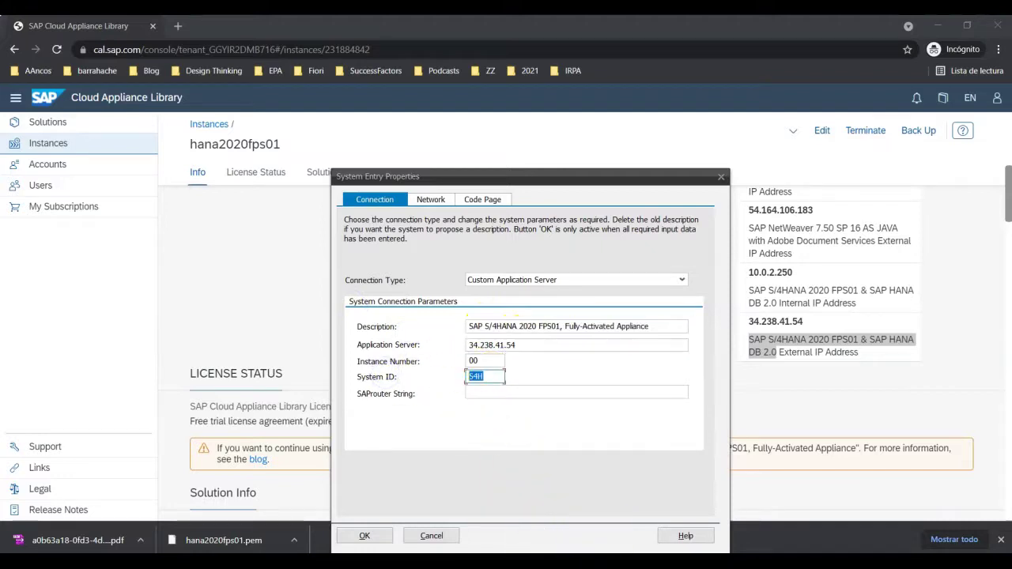
Step: Switch to the Getting Started Guide and look up the system ID and instance number in section 2.4.1.2
scroll(538, 297, "down", 10)
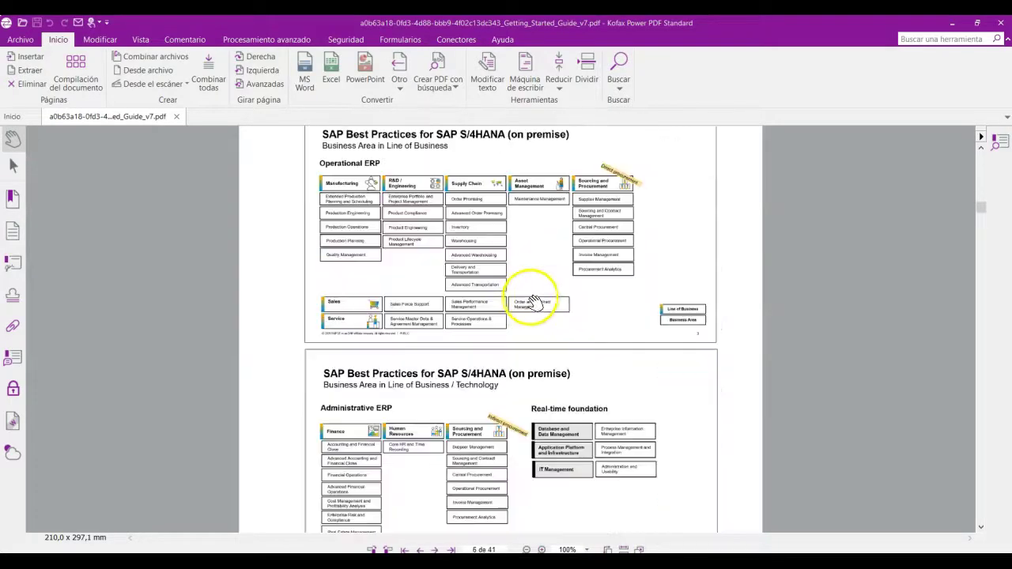
scroll(531, 297, "down", 20)
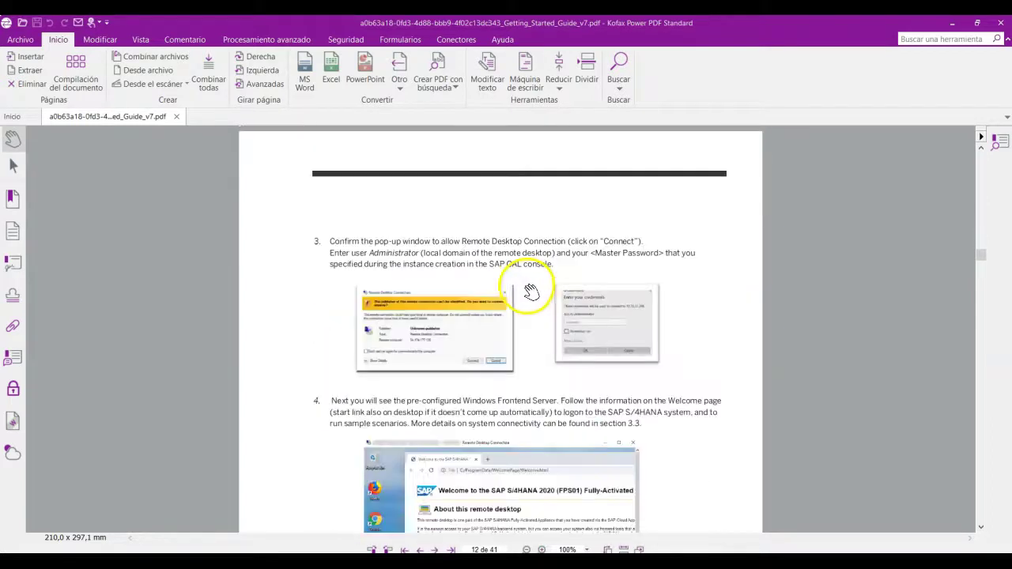
scroll(529, 291, "down", 12)
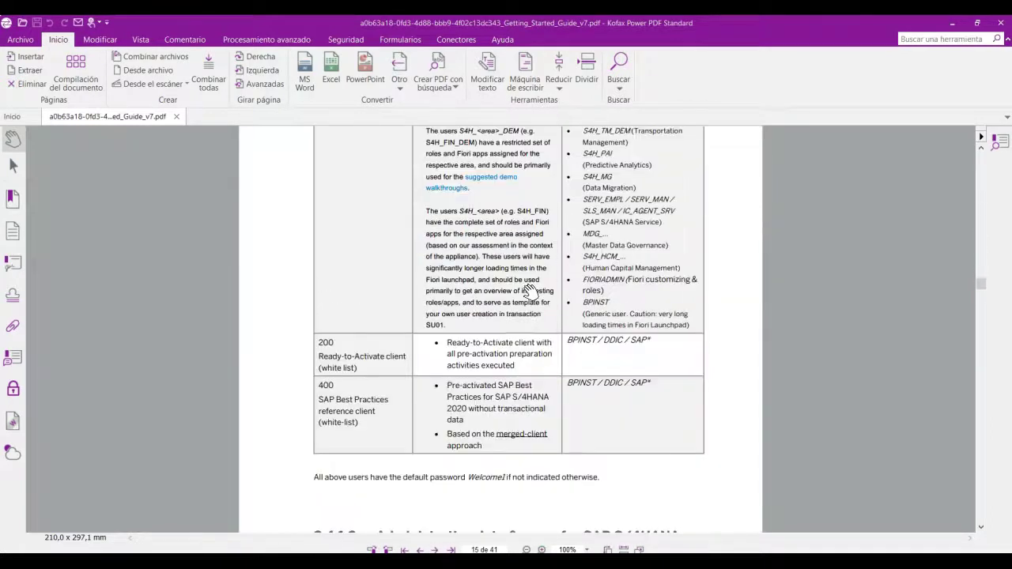
scroll(528, 291, "down", 6)
scroll(524, 278, "up", 4)
scroll(474, 348, "down", 2)
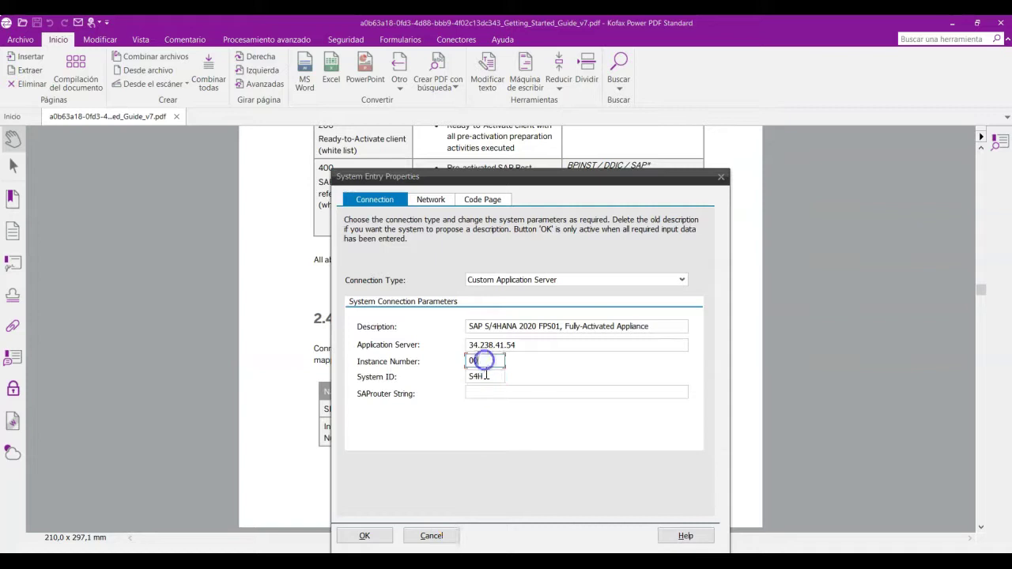
Step: Confirm the connection properties, connect to the SAP S/4HANA 2020 FPS01 appliance and activate the user field on its logon screen
left_click(381, 535)
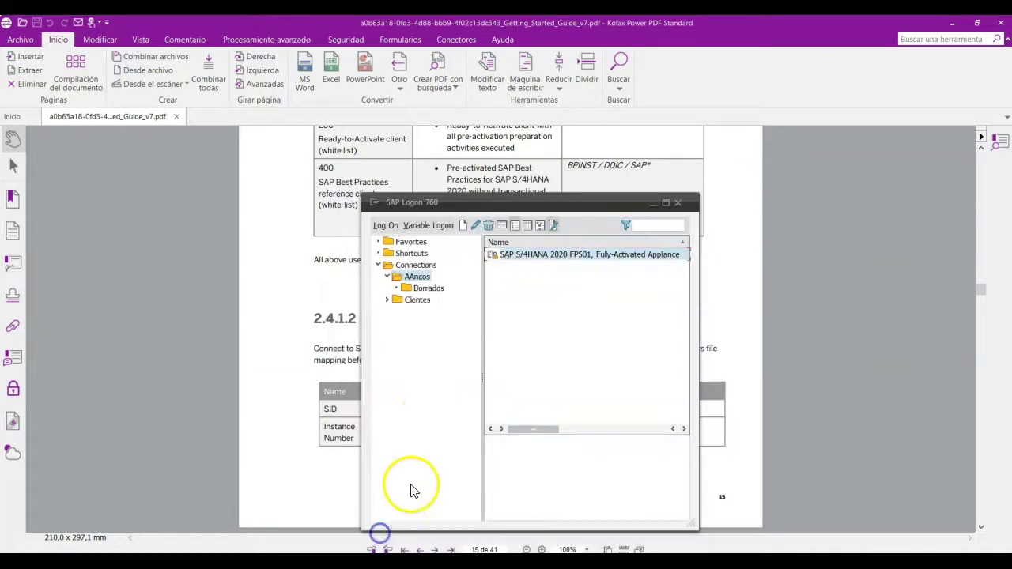
double_click(522, 257)
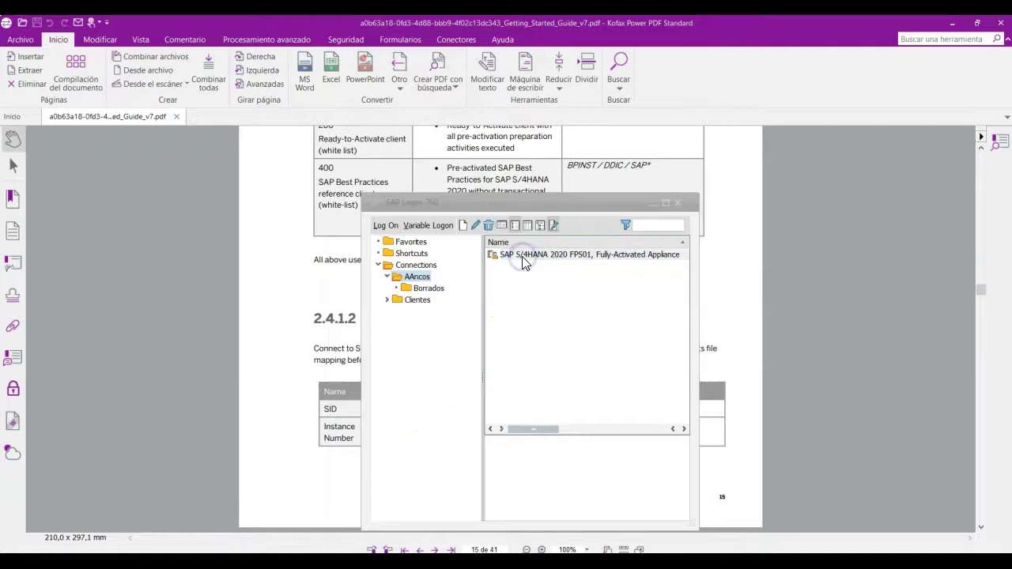
double_click(592, 264)
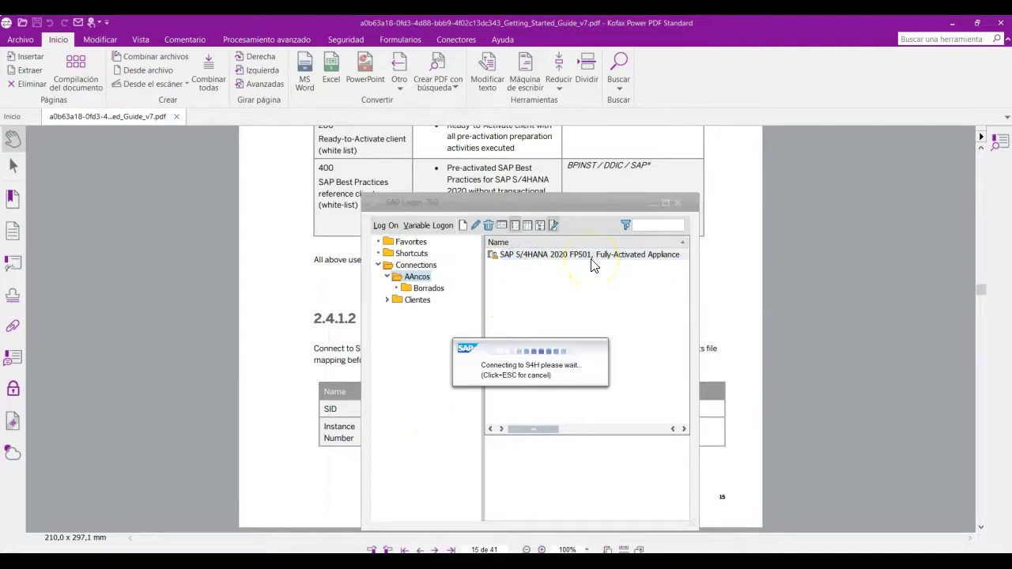
left_click(582, 314)
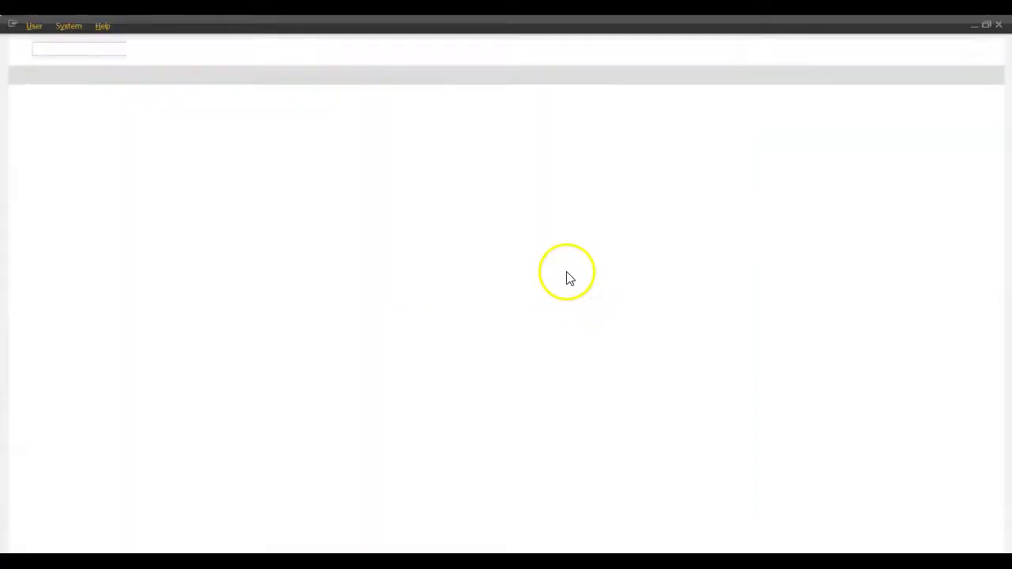
left_click(150, 147)
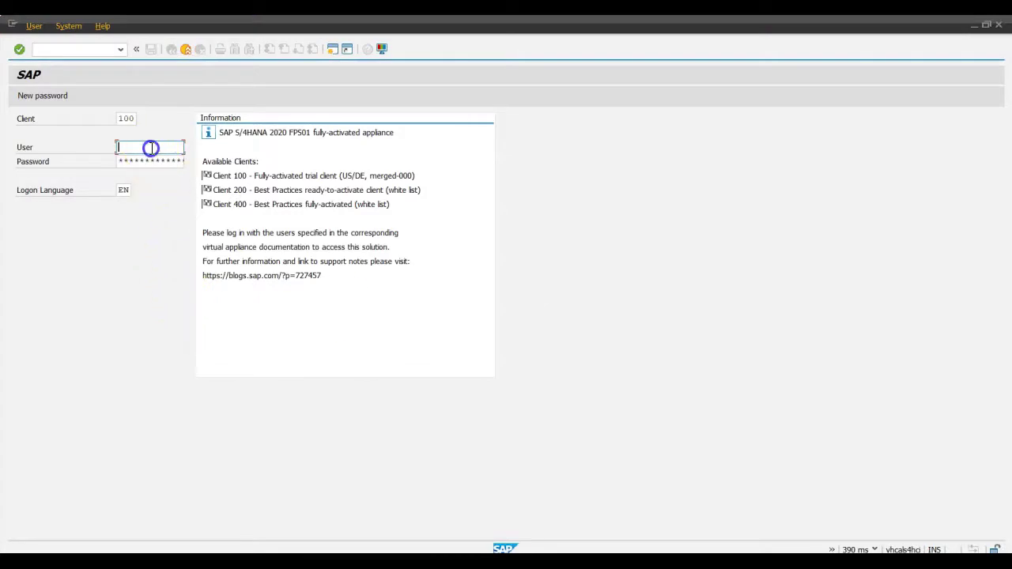
Step: Switch to the Getting Started Guide and examine section 2.4.1.1 for each client's pre-configured business users and default password
left_click(581, 548)
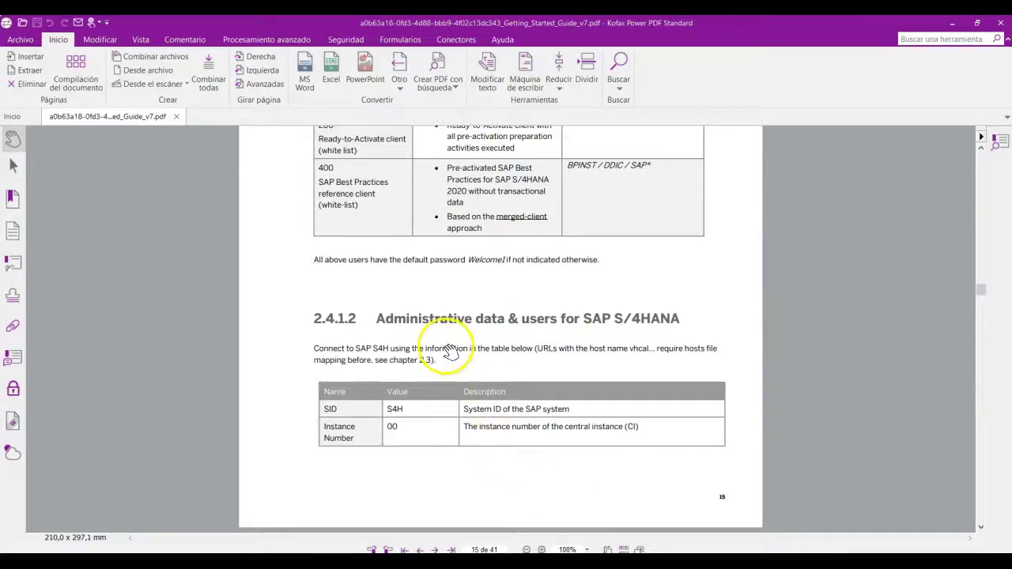
scroll(450, 352, "down", 20)
scroll(520, 292, "down", 20)
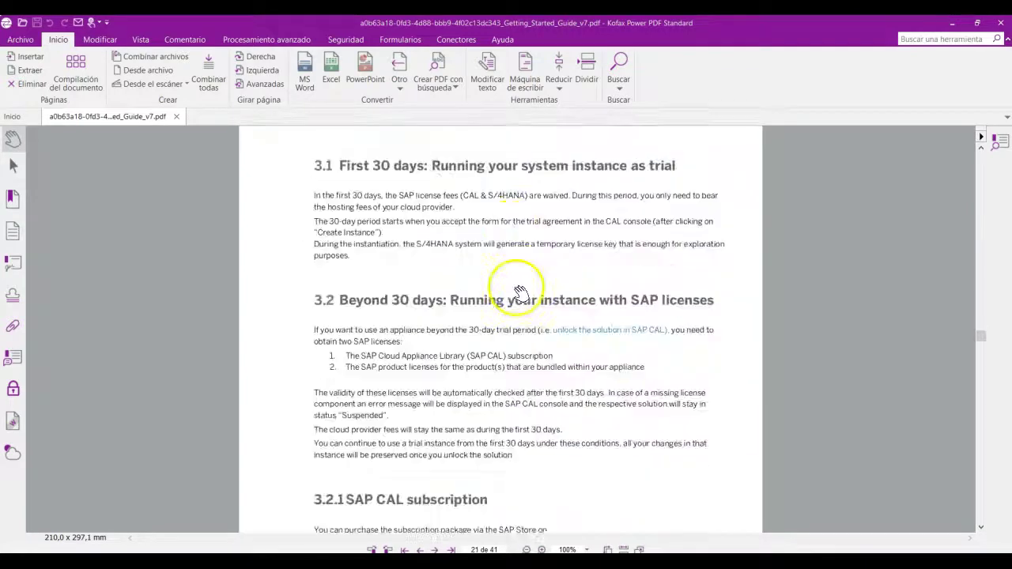
scroll(522, 291, "down", 10)
scroll(522, 288, "up", 15)
scroll(523, 286, "up", 20)
scroll(522, 283, "up", 20)
scroll(510, 278, "up", 20)
scroll(503, 275, "up", 8)
scroll(495, 272, "up", 10)
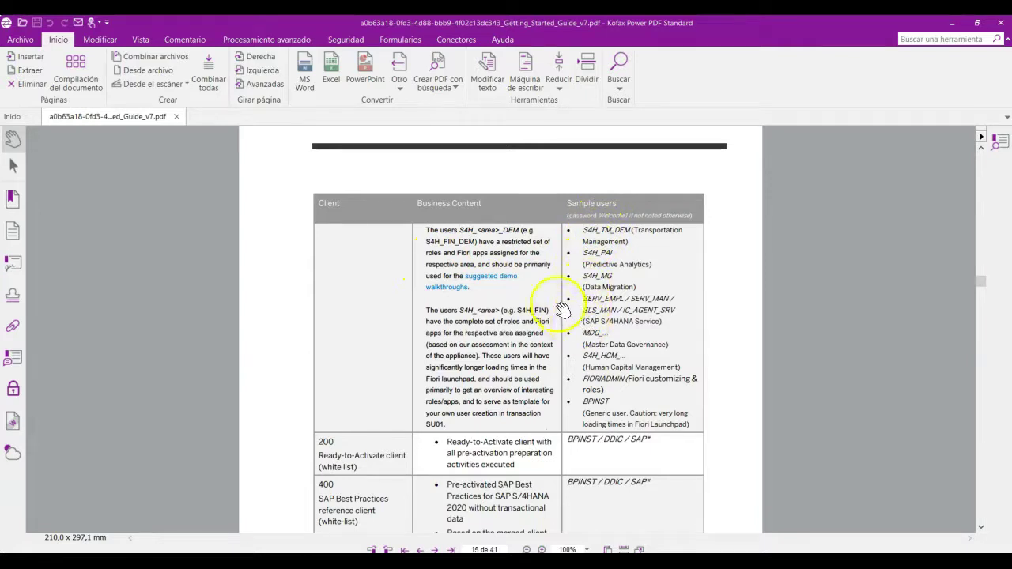
scroll(521, 284, "up", 10)
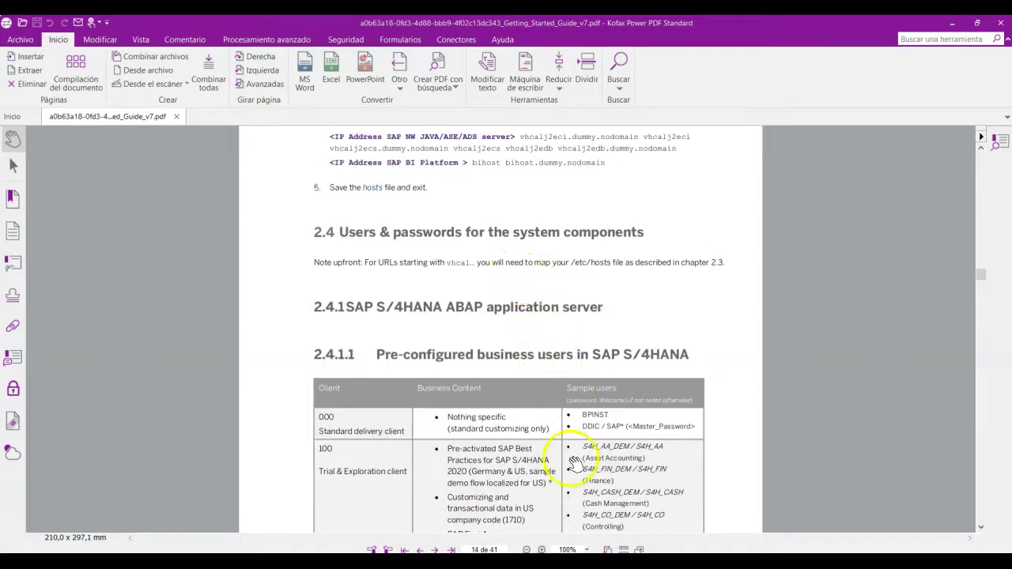
scroll(569, 411, "down", 3)
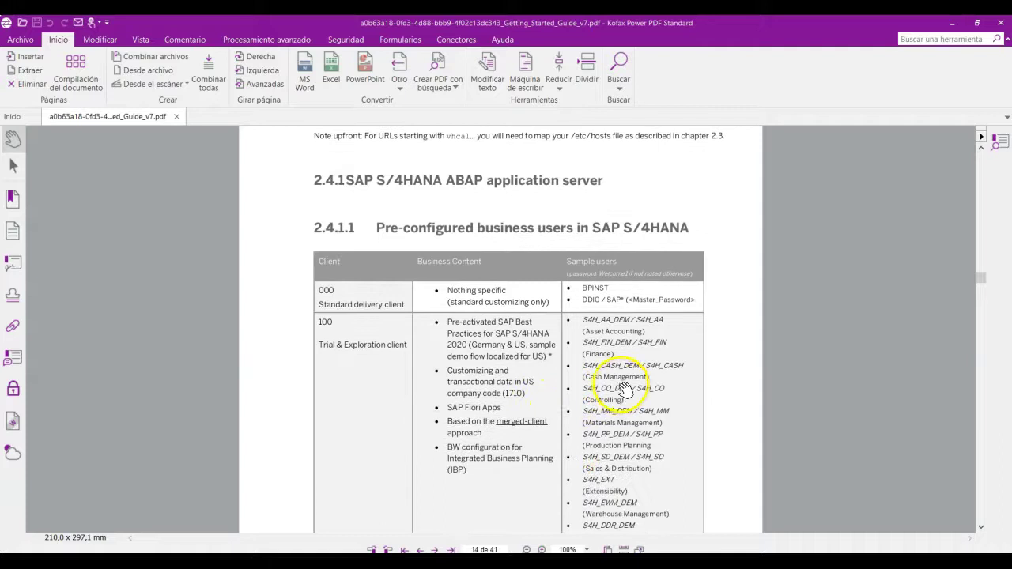
scroll(624, 396, "down", 2)
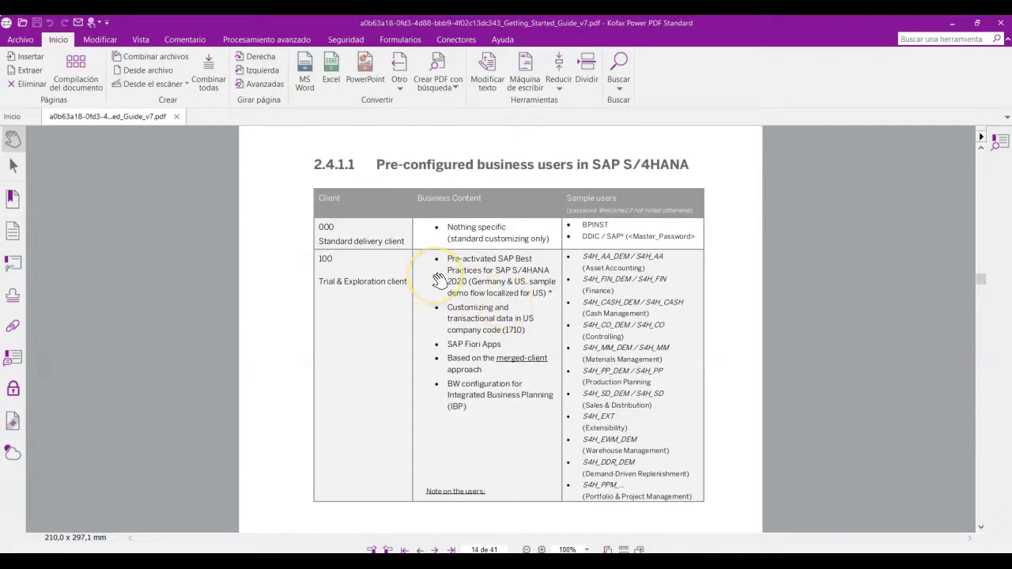
scroll(364, 284, "down", 5)
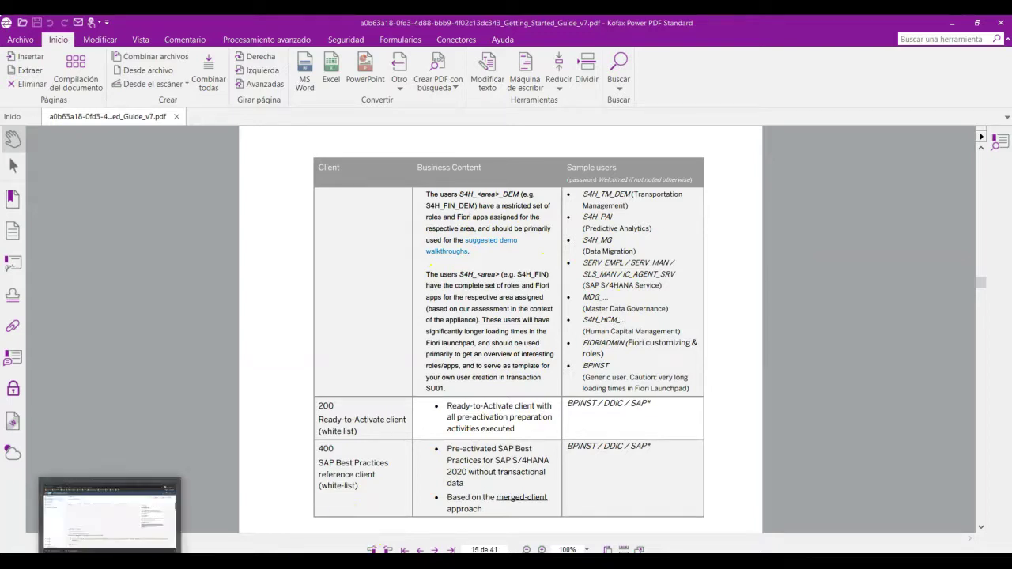
Step: Switch back to the SAP logon screen and log on to client 100 as S4h_HCM_EE with the account password
left_click(399, 513)
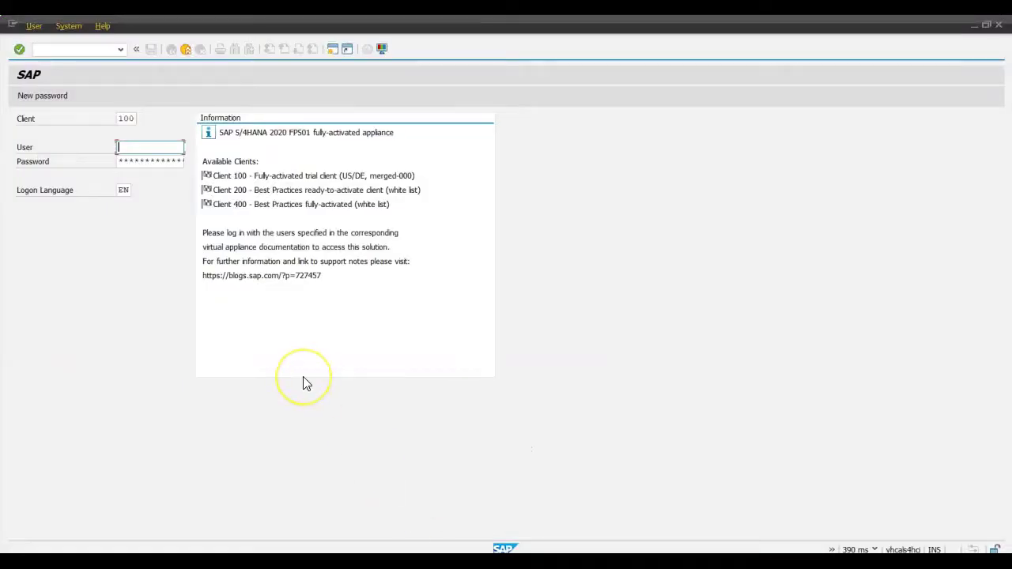
type("S4")
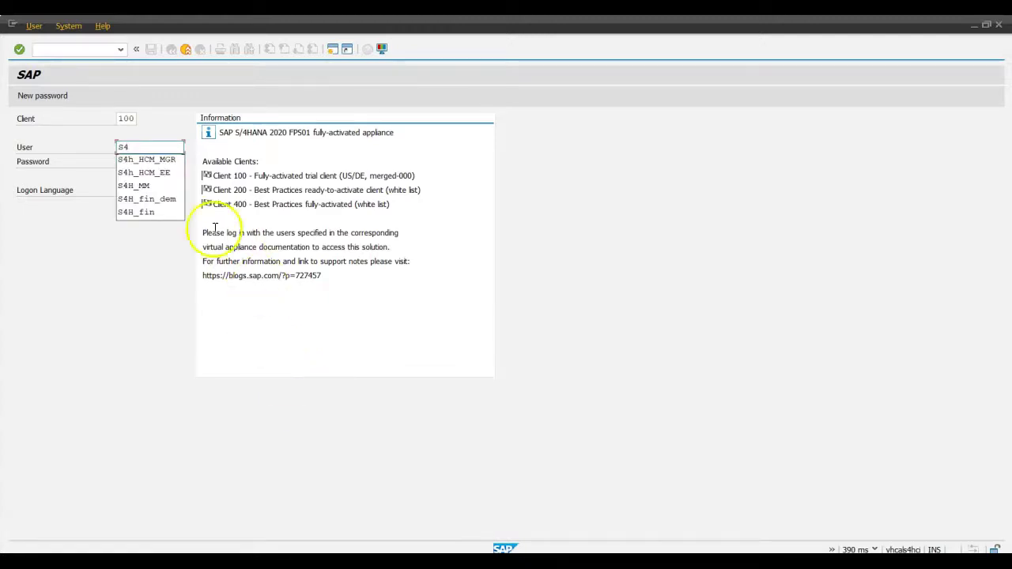
left_click(169, 173)
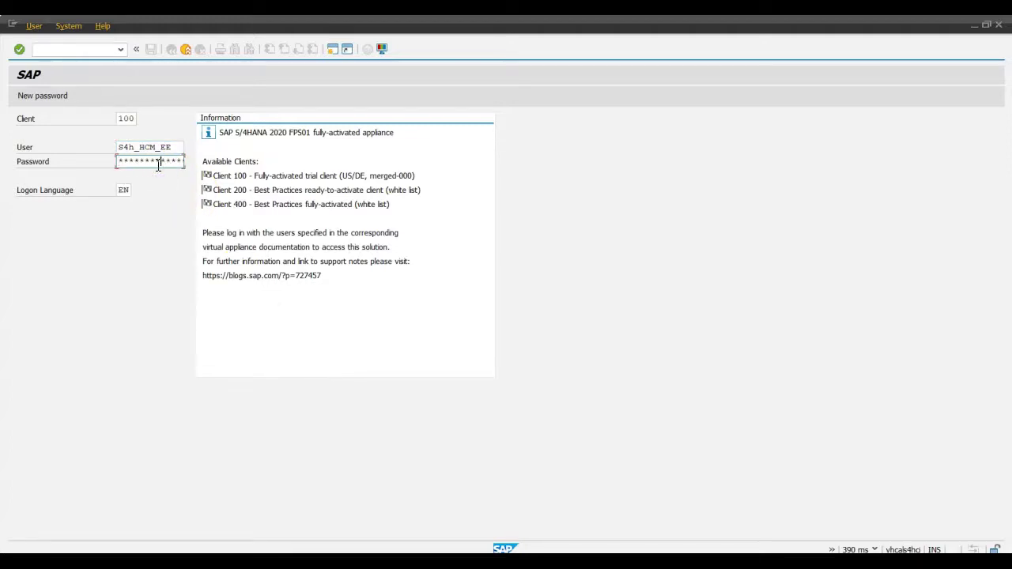
key("Return")
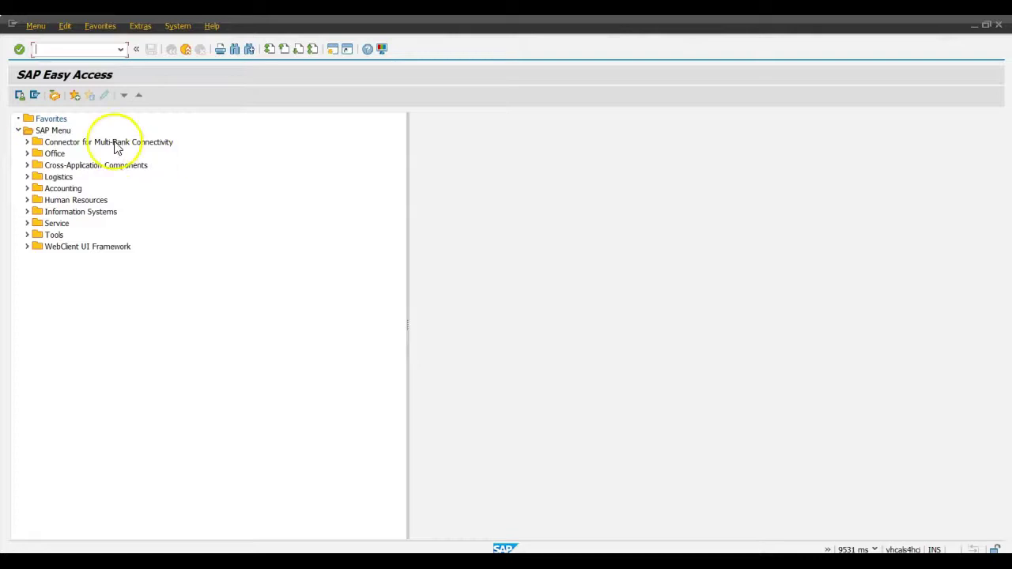
Step: Display the user menu in SAP Easy Access and return to the SAP menu
left_click(21, 95)
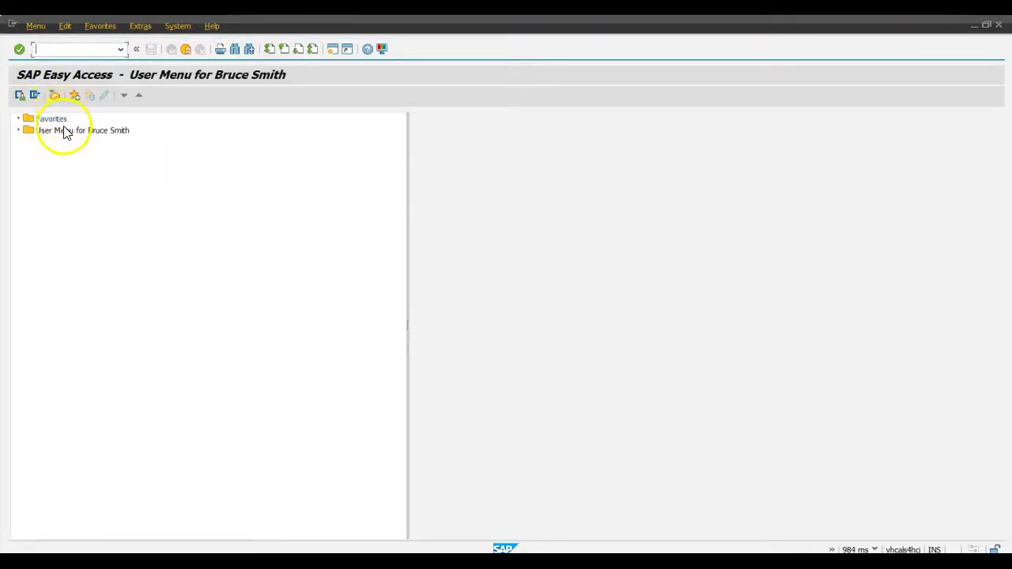
left_click(34, 95)
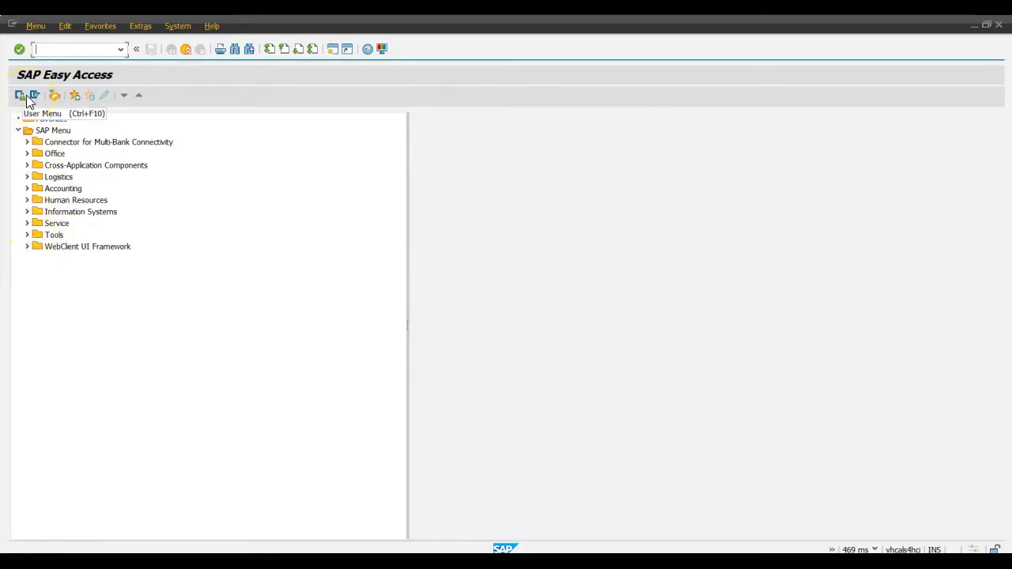
Step: Start User Maintenance with transaction su01 and display the user S4H_HCM_EE
type("su01")
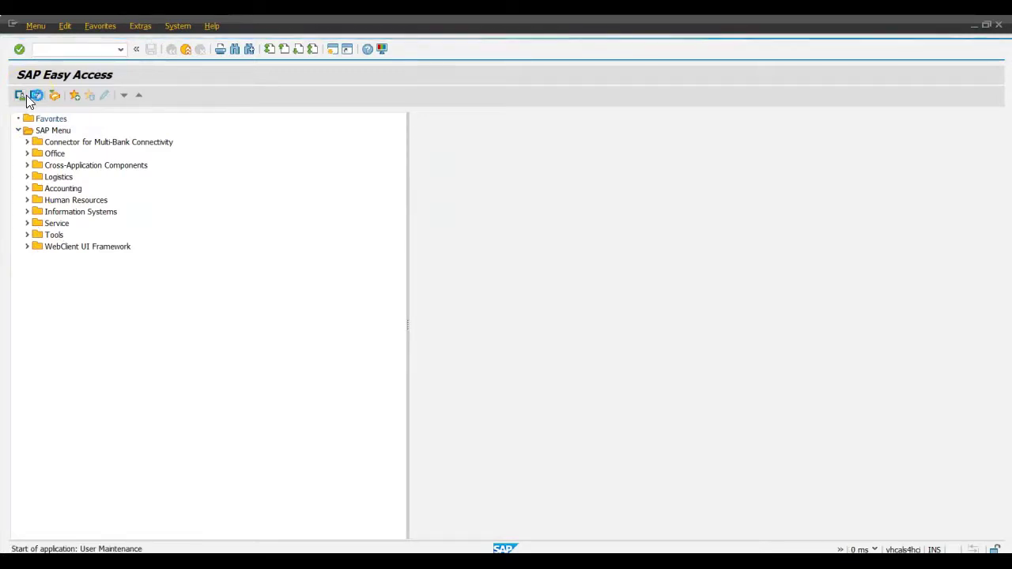
type("S4h")
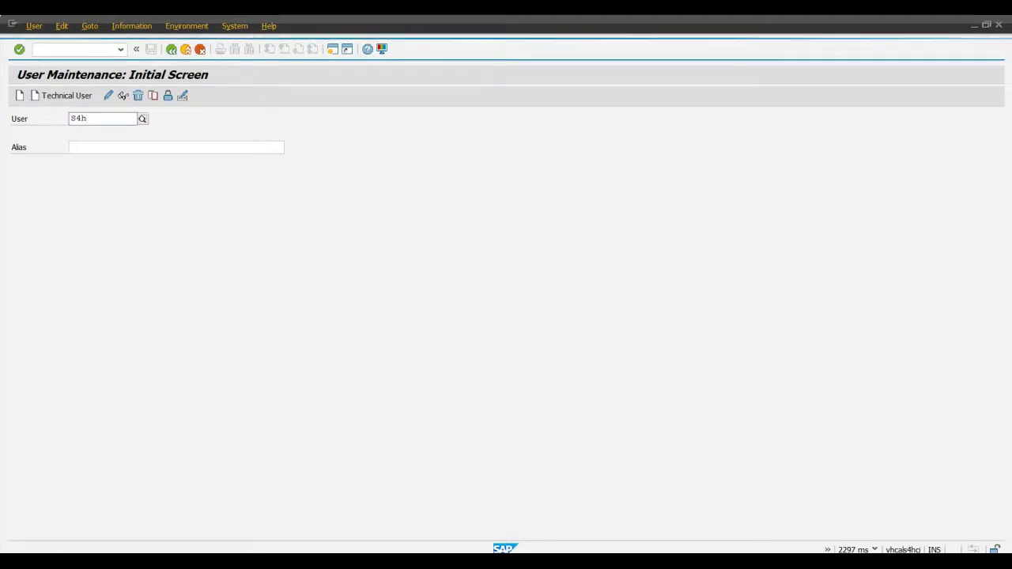
type("_HCM_EE")
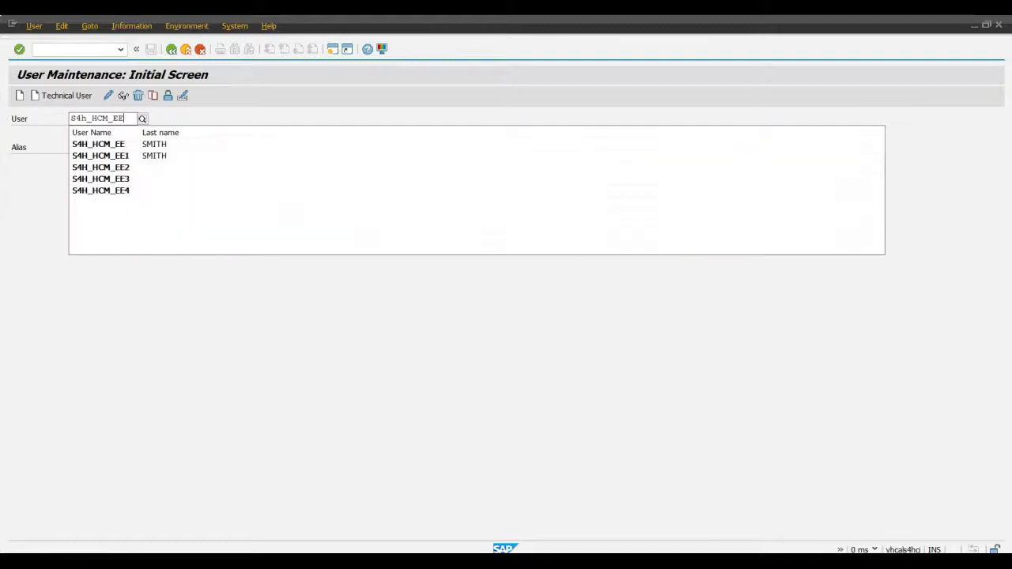
left_click(88, 145)
left_click(123, 94)
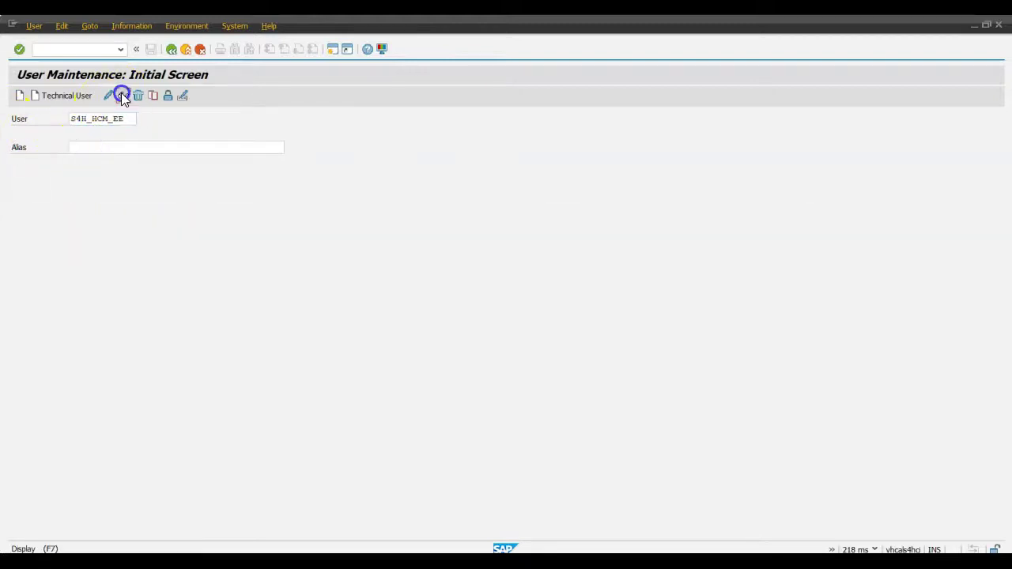
Step: Review the user's assigned roles and authorization profiles, and go back to SAP Easy Access
left_click(304, 188)
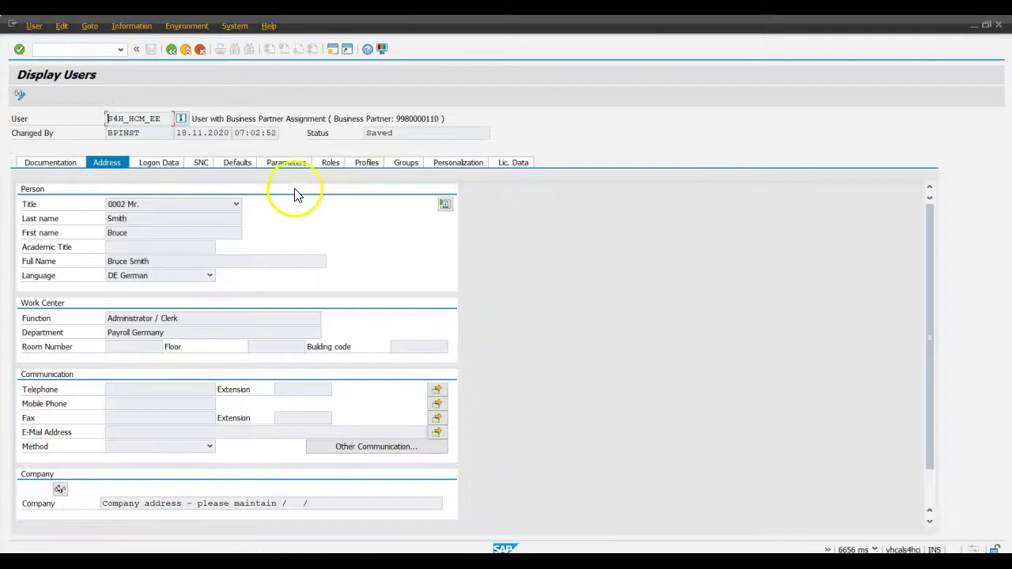
left_click(324, 164)
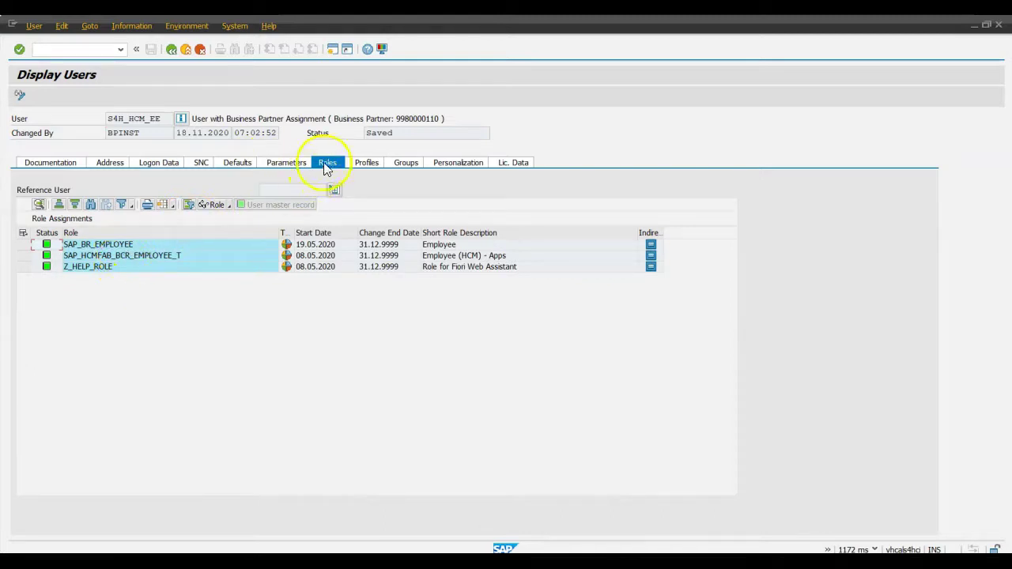
left_click(363, 163)
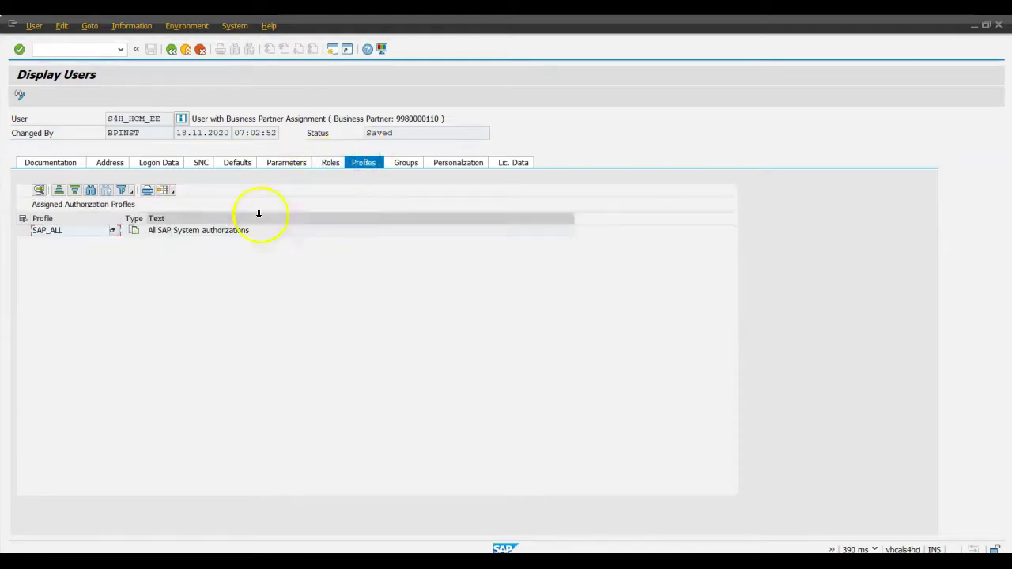
left_click(172, 49)
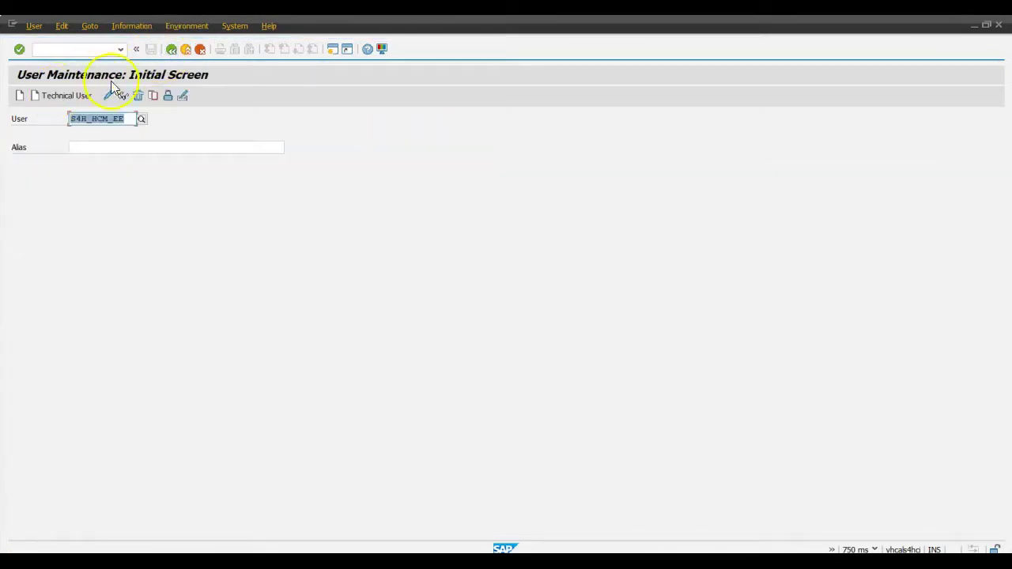
left_click(172, 49)
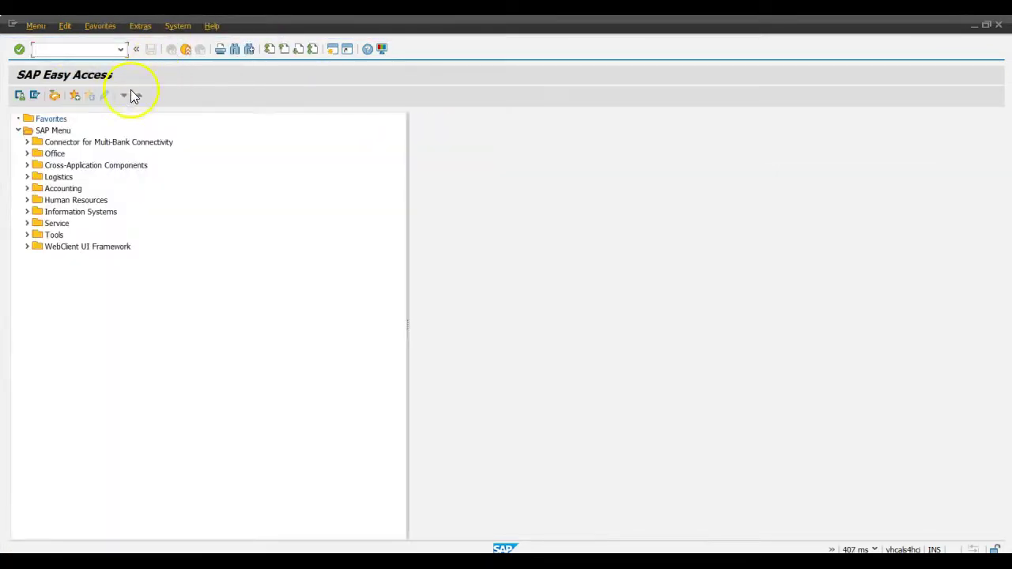
Step: Show the user menu again, select its root folder and switch back to the SAP menu
left_click(20, 95)
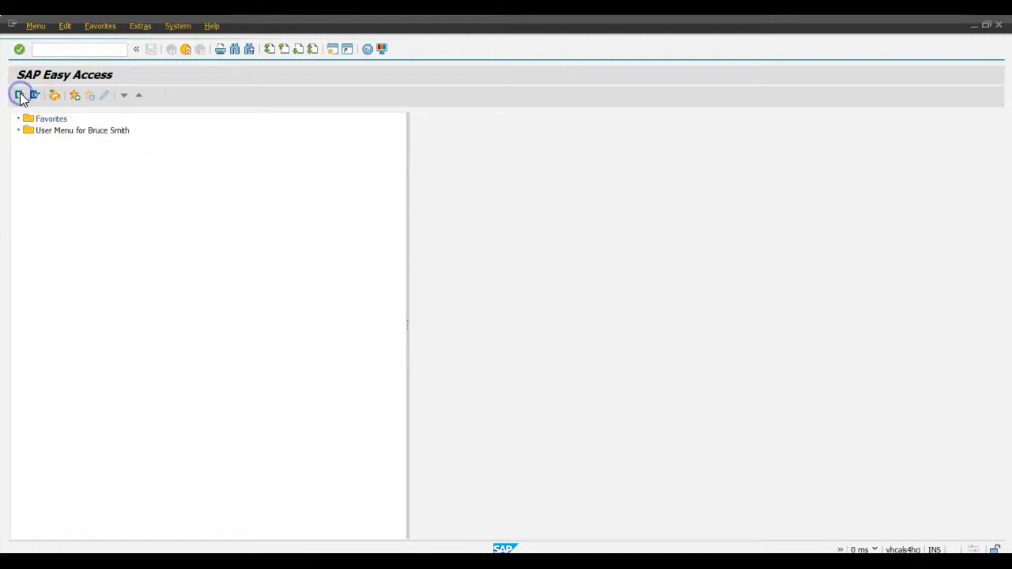
left_click(44, 132)
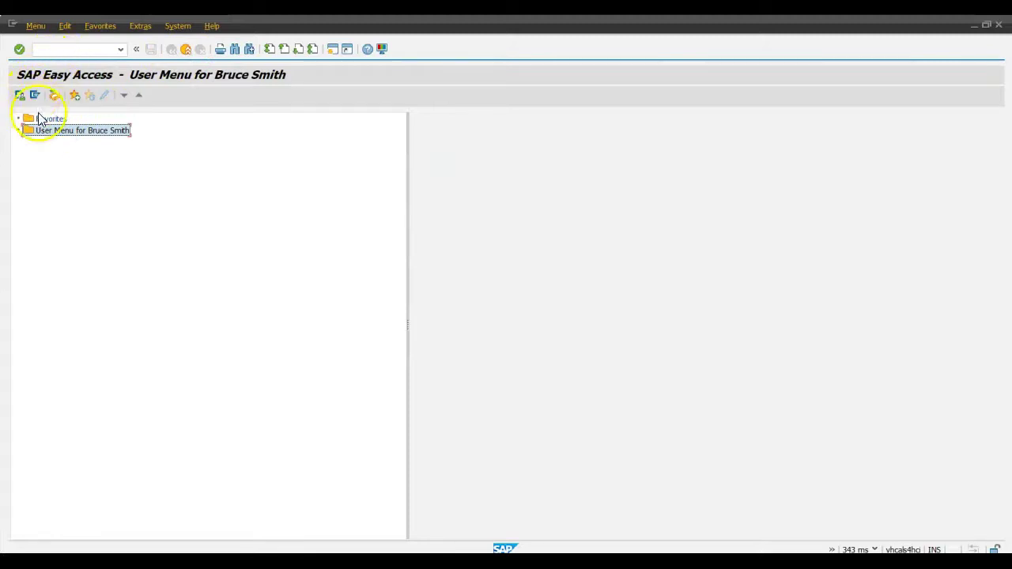
left_click(34, 96)
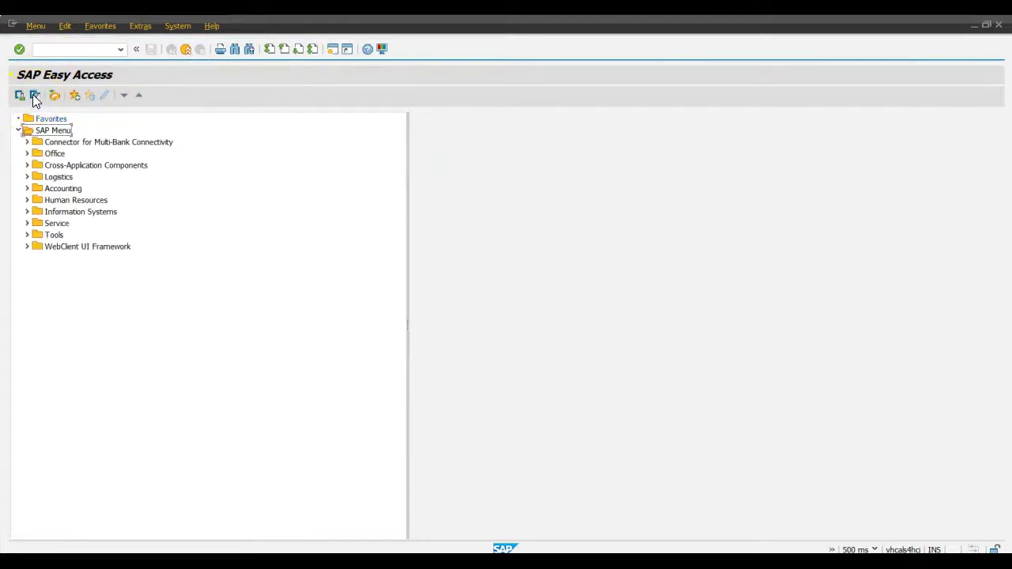
Step: Launch the Fiori launchpad for client 100 in the browser and select the host name vhcals4hcs in its address
left_click(60, 51)
left_click(19, 49)
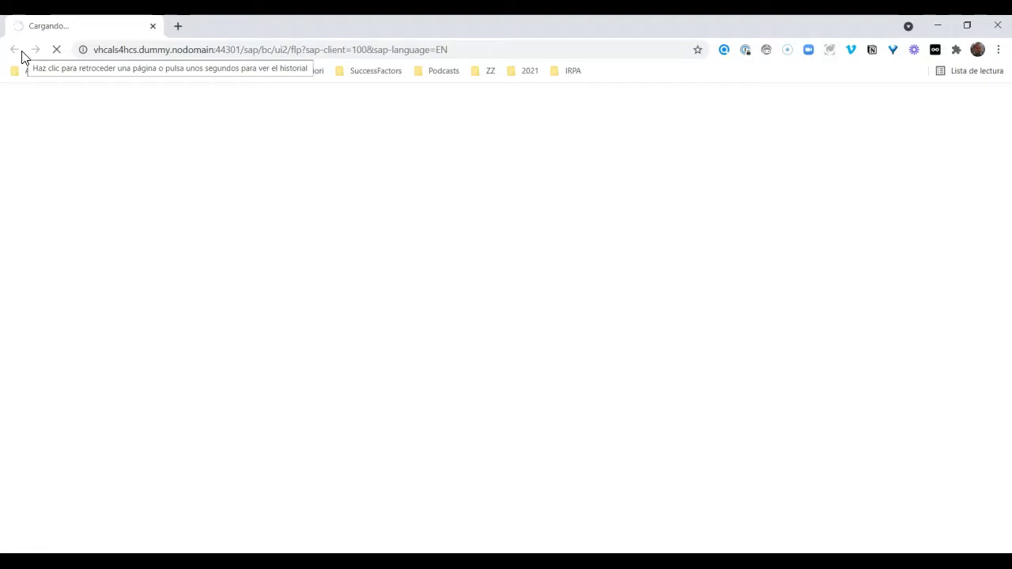
left_click(82, 71)
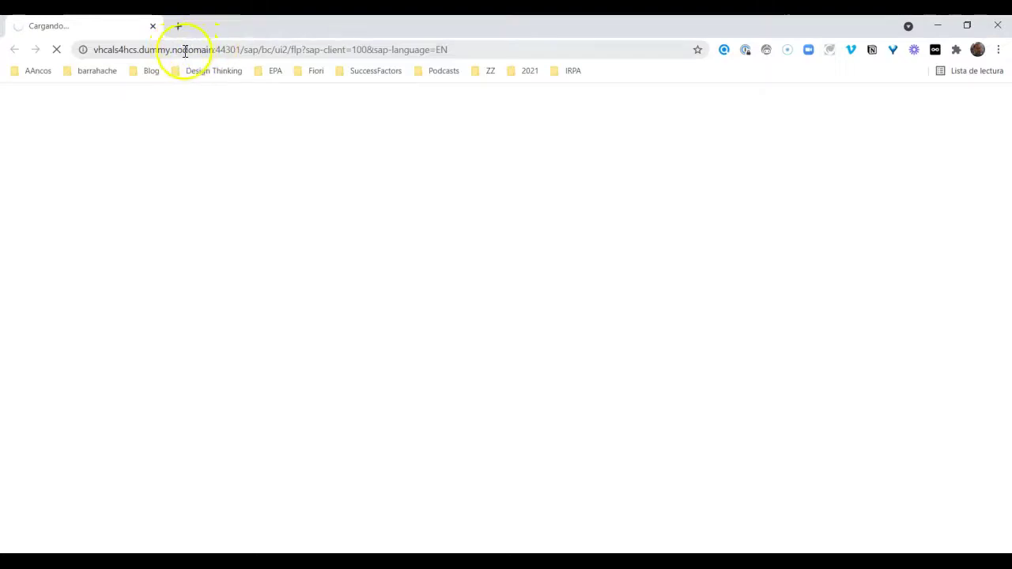
left_click_drag(94, 52, 214, 41)
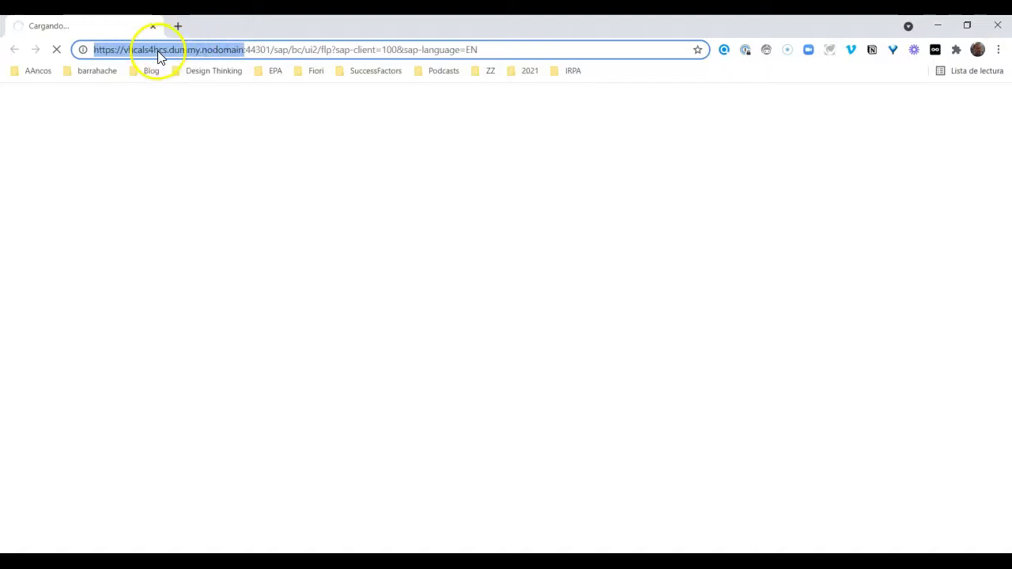
left_click(160, 54)
double_click(131, 50)
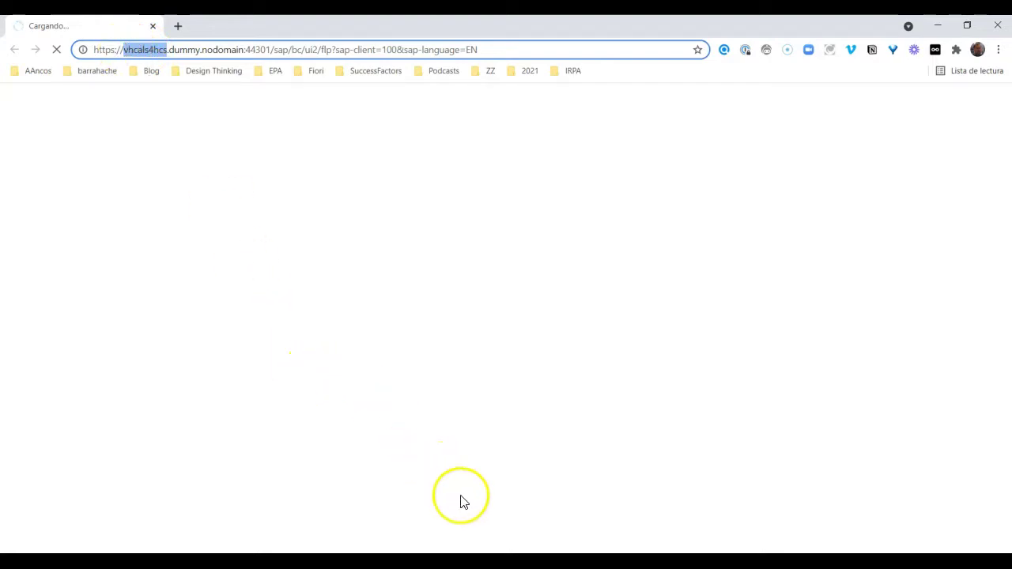
Step: Switch to the hosts file in Notepad++ and examine the vhcals4hci, vhcals4hcs and vhcalhdbdb entries under Sistemas AWS
left_click(573, 514)
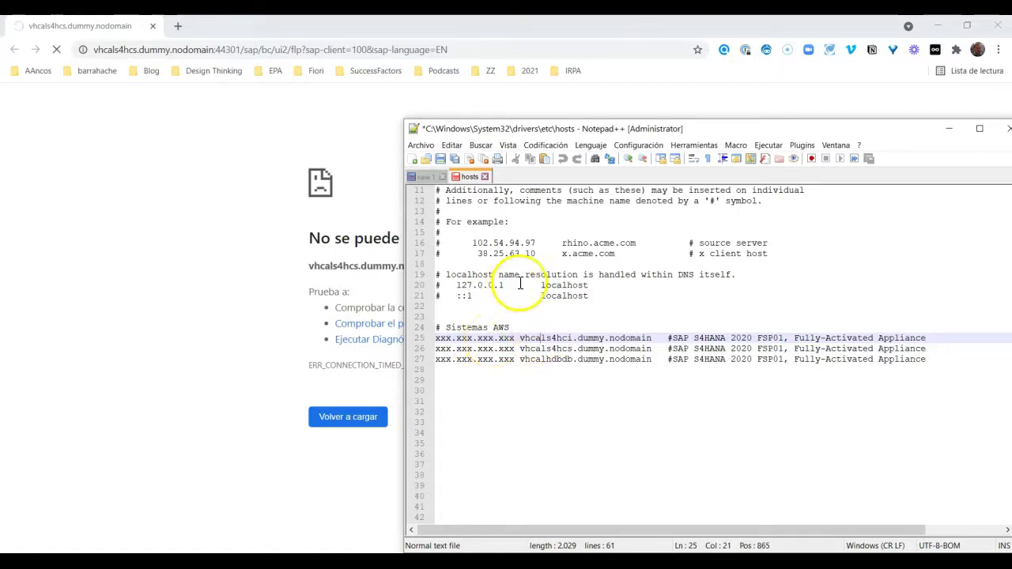
left_click(566, 348)
left_click(569, 339)
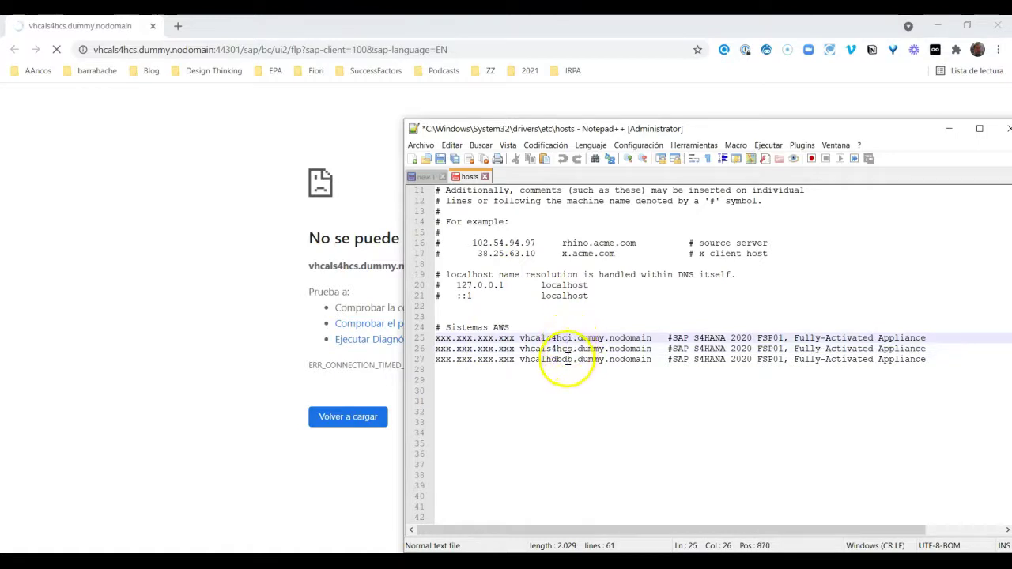
left_click(567, 360)
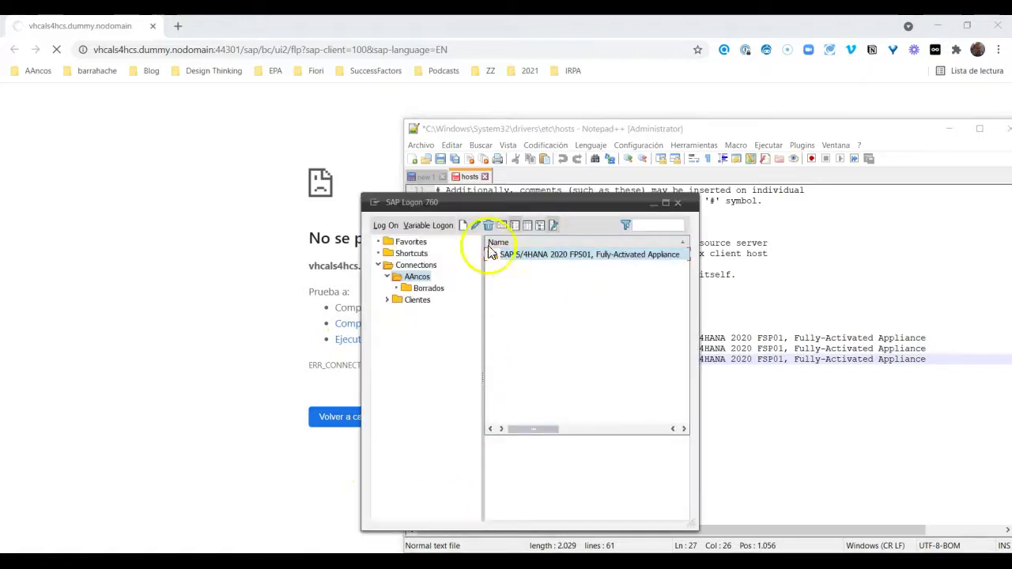
Step: In SAP Logon, copy the application server's IP address from the S/4HANA appliance connection's properties and close them without changes
left_click(476, 226)
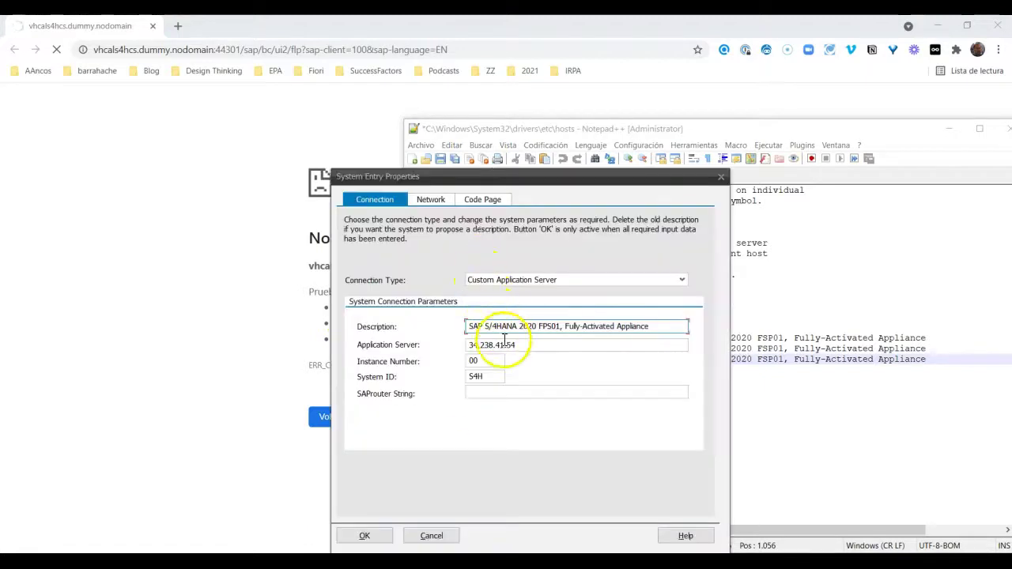
left_click_drag(517, 345, 431, 362)
key("ctrl+c")
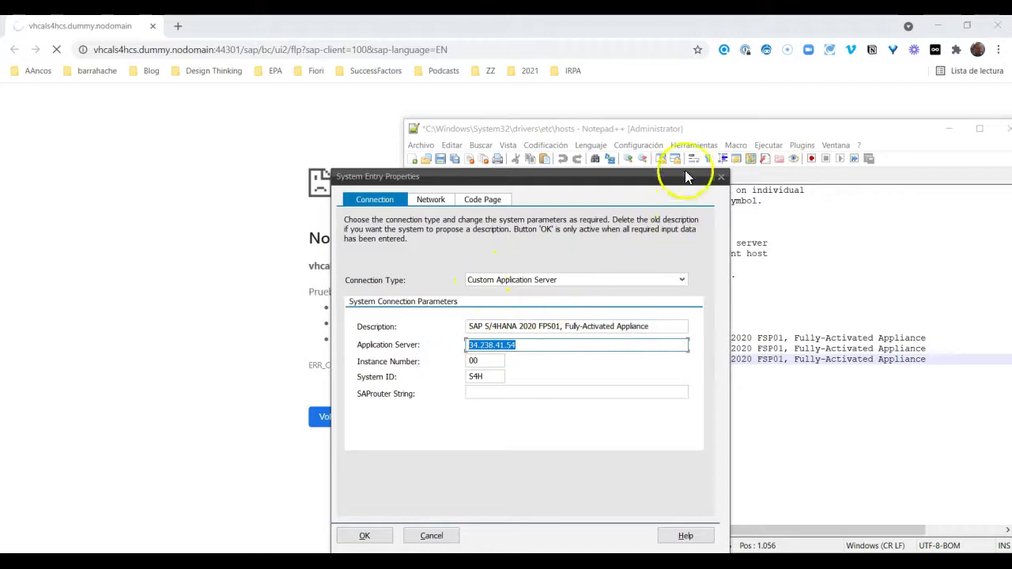
left_click(720, 179)
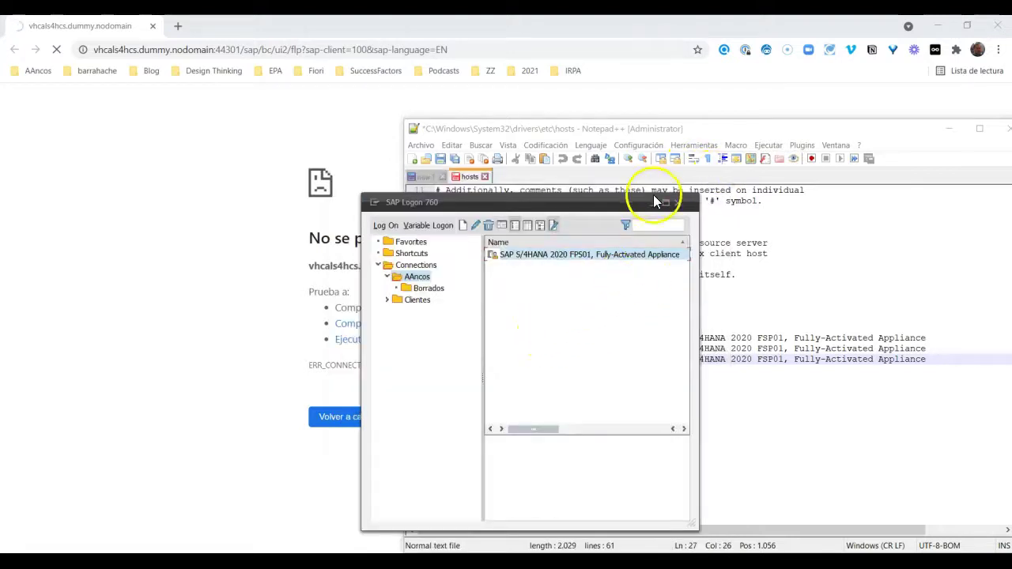
Step: In Notepad++, replace the placeholder IPs of the vhcals4hci, vhcals4hcs and vhcalhdbdb entries with 34.238.41.54 and save the hosts file
left_click(655, 199)
left_click_drag(514, 338, 437, 345)
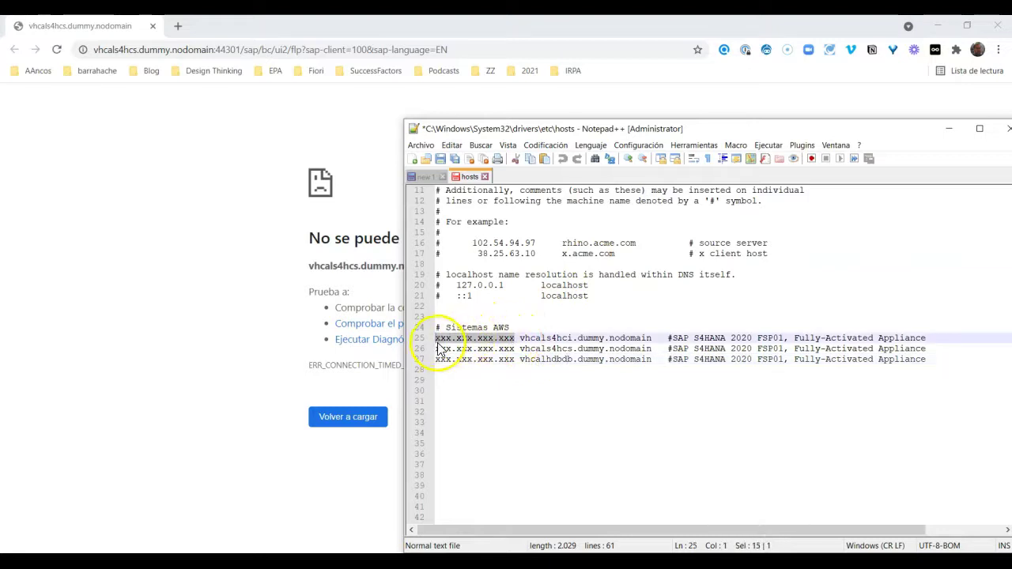
key("ctrl+v")
left_click_drag(514, 349, 432, 350)
key("ctrl+v")
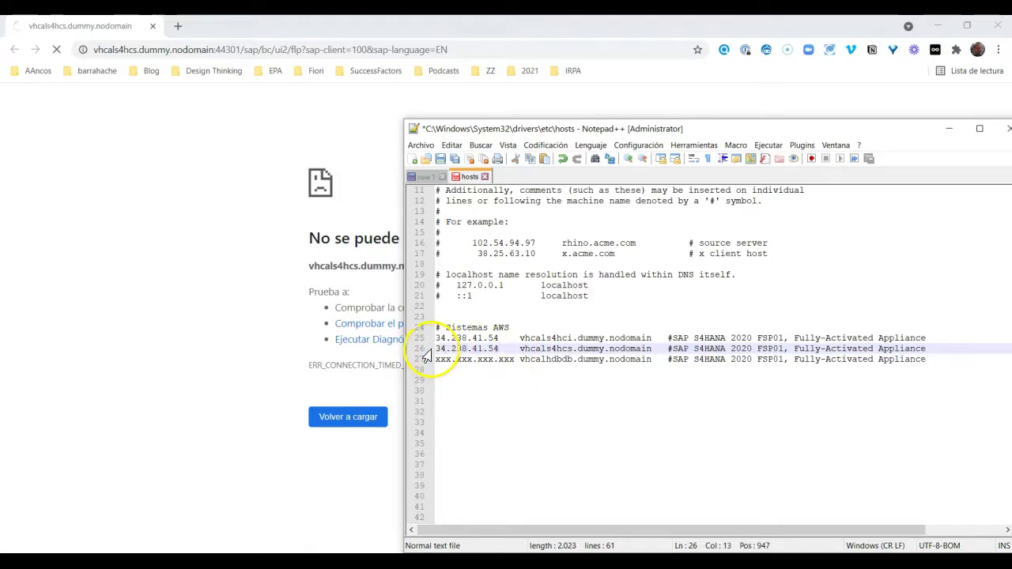
left_click(515, 359)
left_click_drag(514, 359, 432, 361)
key("ctrl+v")
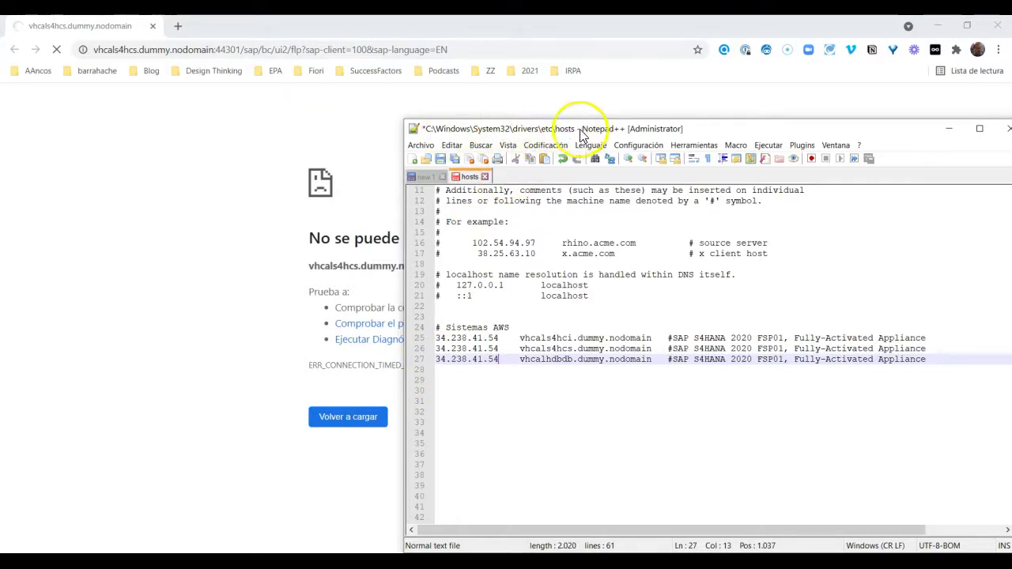
left_click(440, 159)
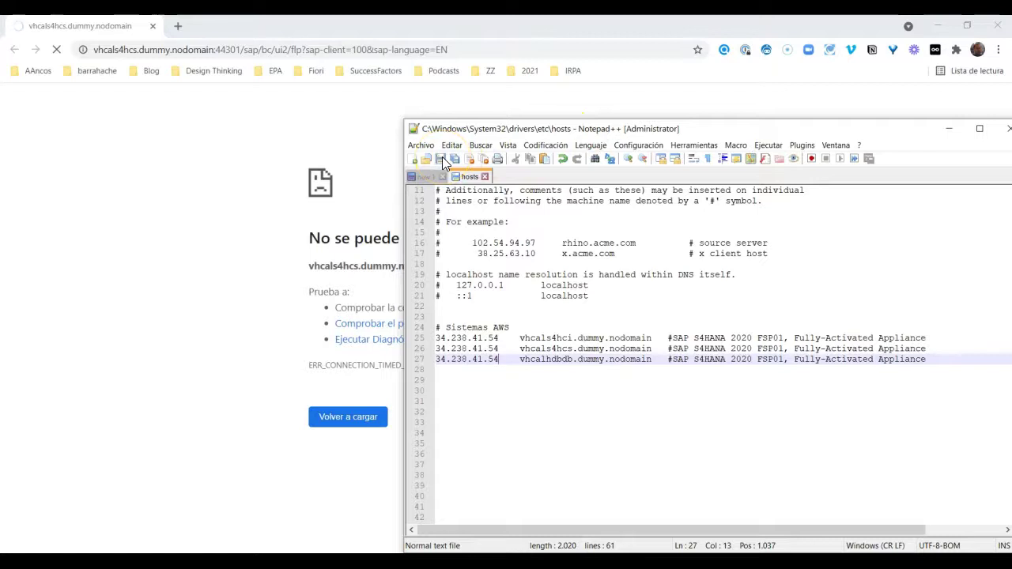
Step: Switch to the browser, reload the Fiori launchpad address and proceed to the site despite its untrusted certificate
left_click(460, 48)
key("Return")
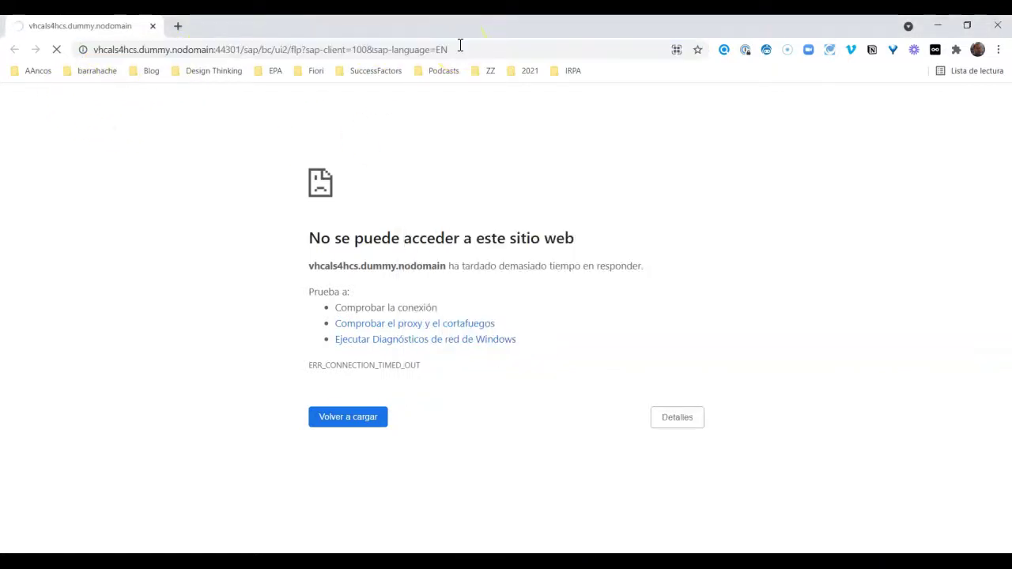
left_click(566, 549)
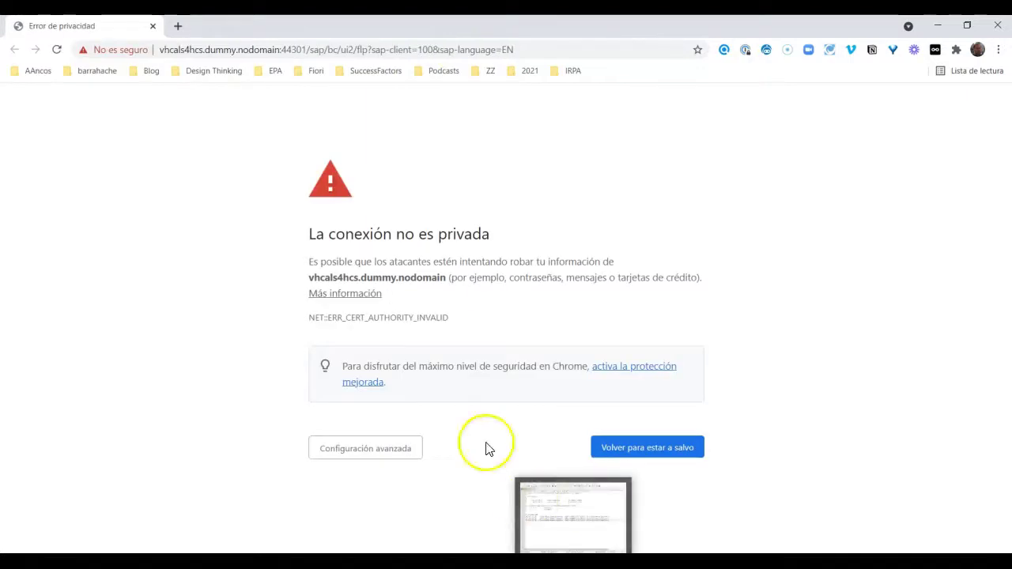
left_click(382, 449)
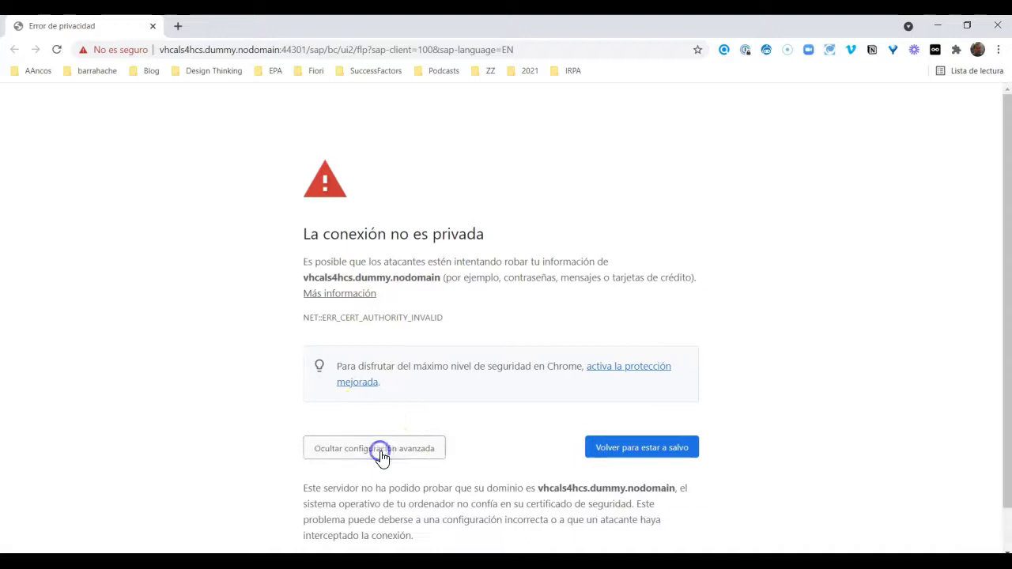
scroll(391, 427, "down", 1)
left_click(399, 520)
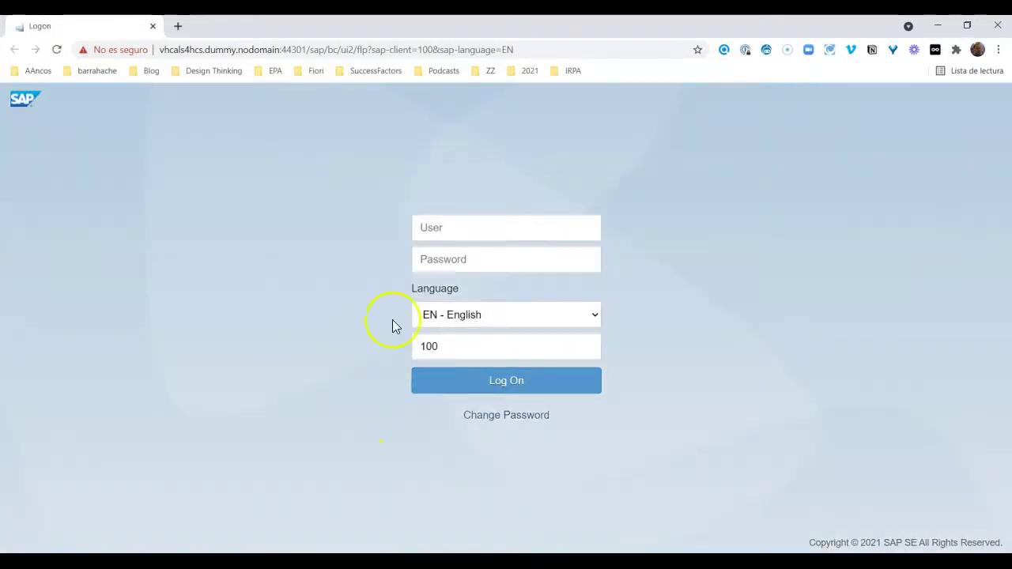
Step: Log on to client 100 in English as user S4H_HCM_EE, entering the account password
left_click(461, 226)
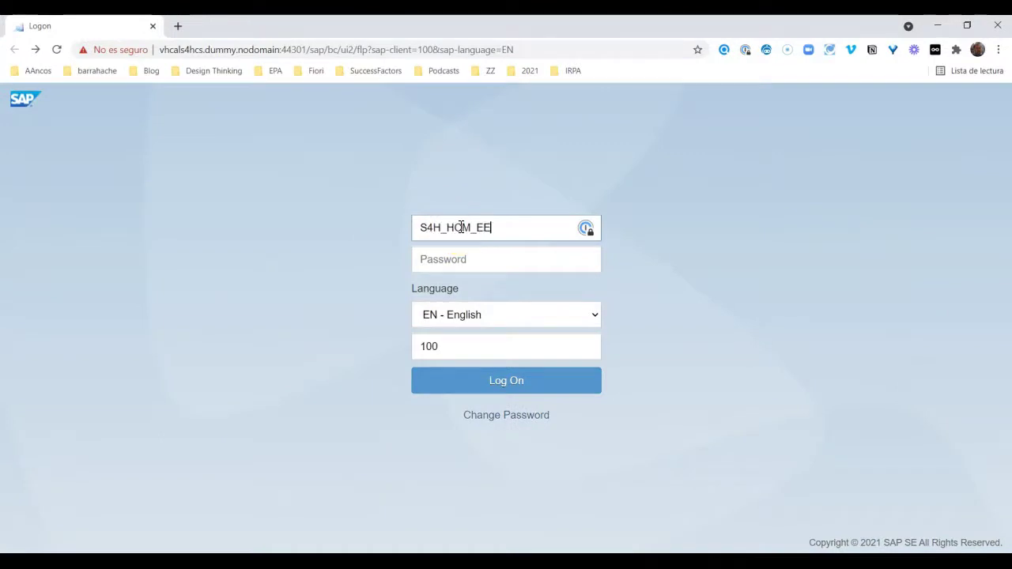
key("Tab")
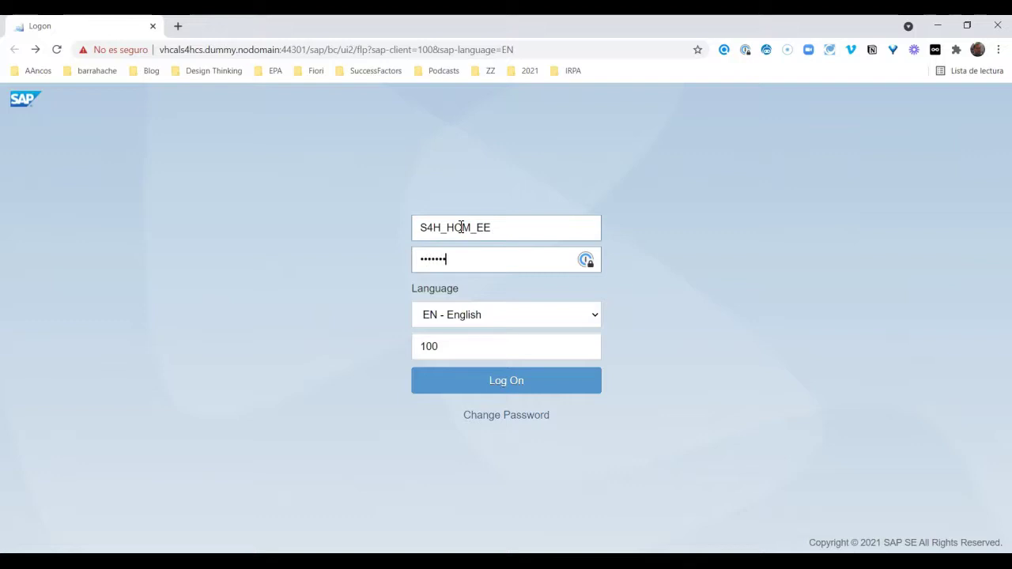
left_click(519, 381)
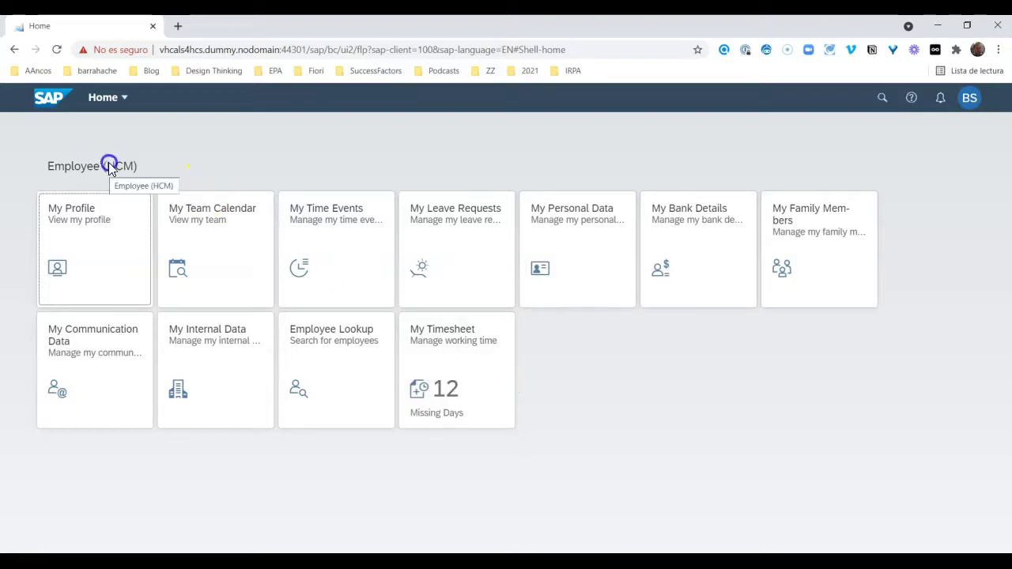
Step: Open the App Finder from the launchpad's user options
left_click(727, 125)
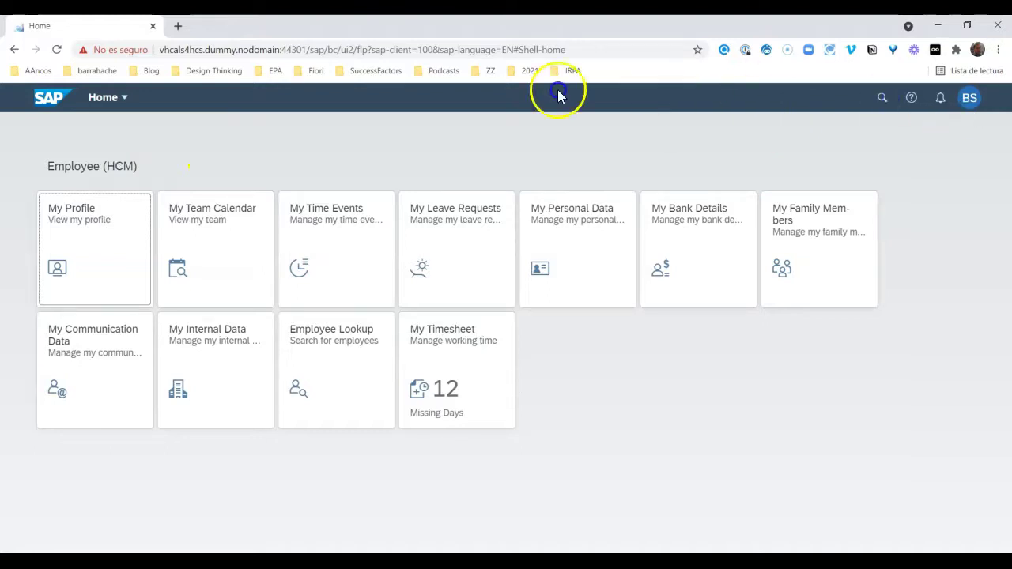
left_click(969, 98)
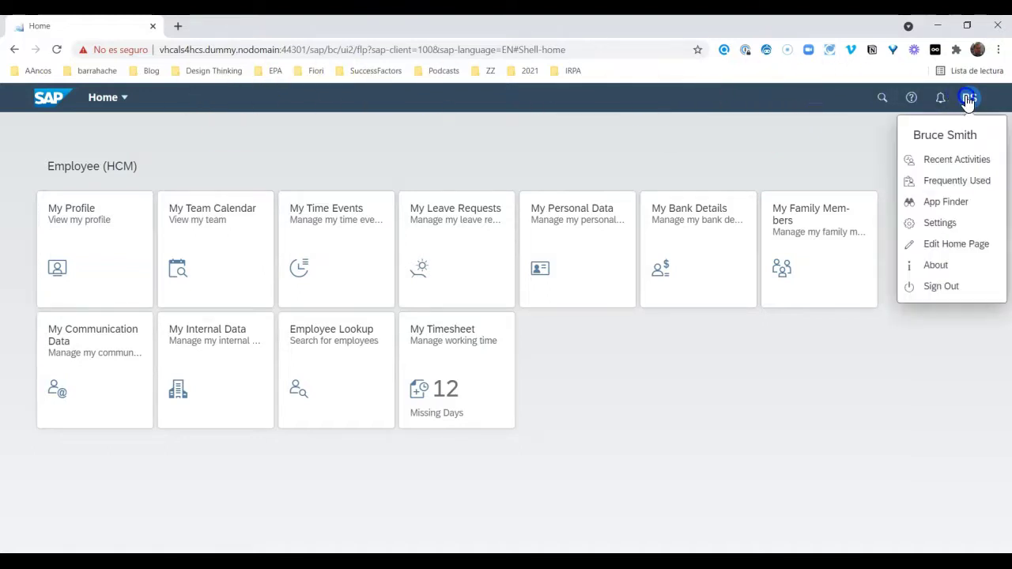
left_click(929, 203)
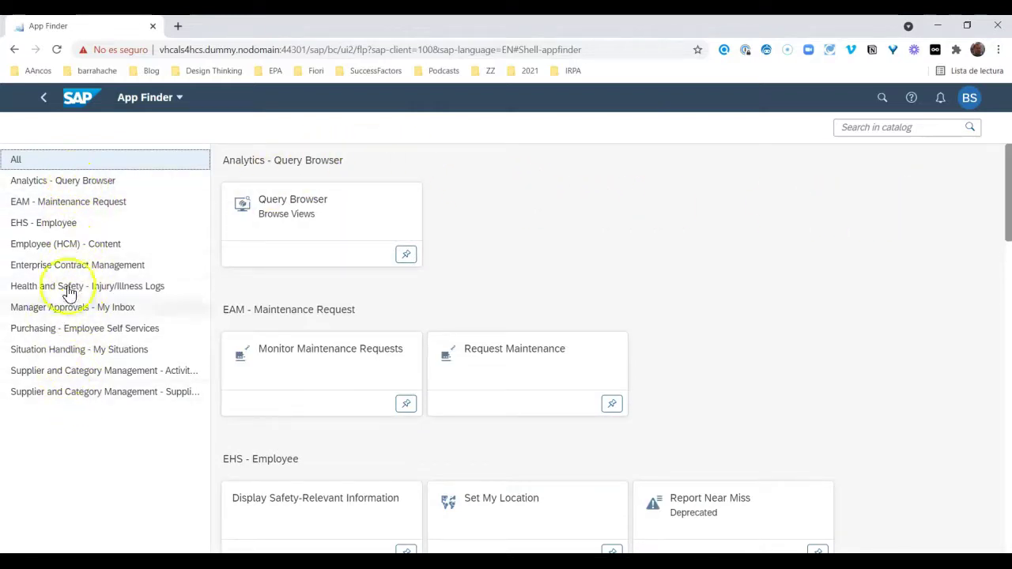
Step: Browse the app catalogs from Employee (HCM) - Content through Supplier and Category Management and return to the launchpad home page
left_click(85, 247)
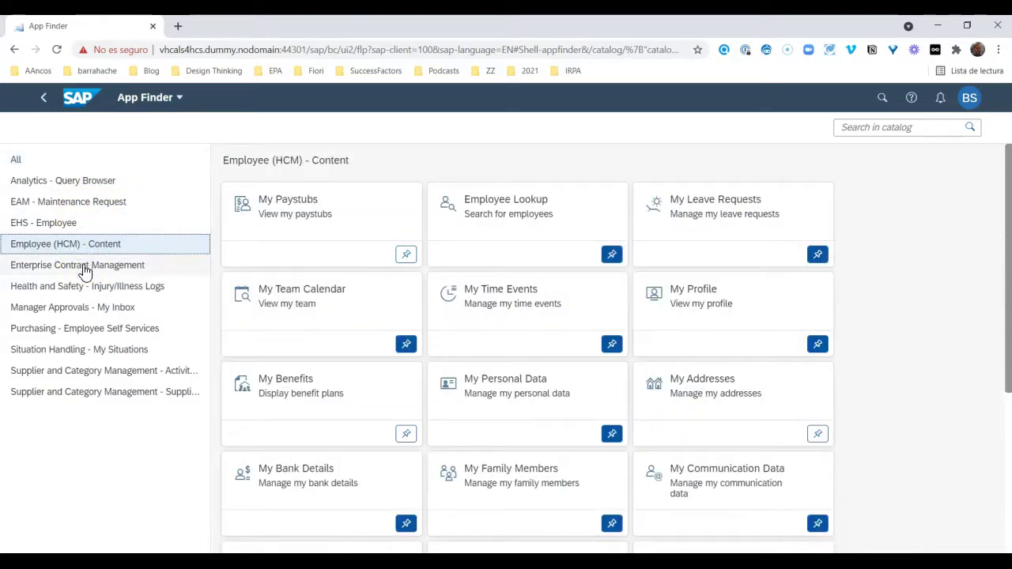
left_click(84, 269)
left_click(85, 288)
left_click(86, 310)
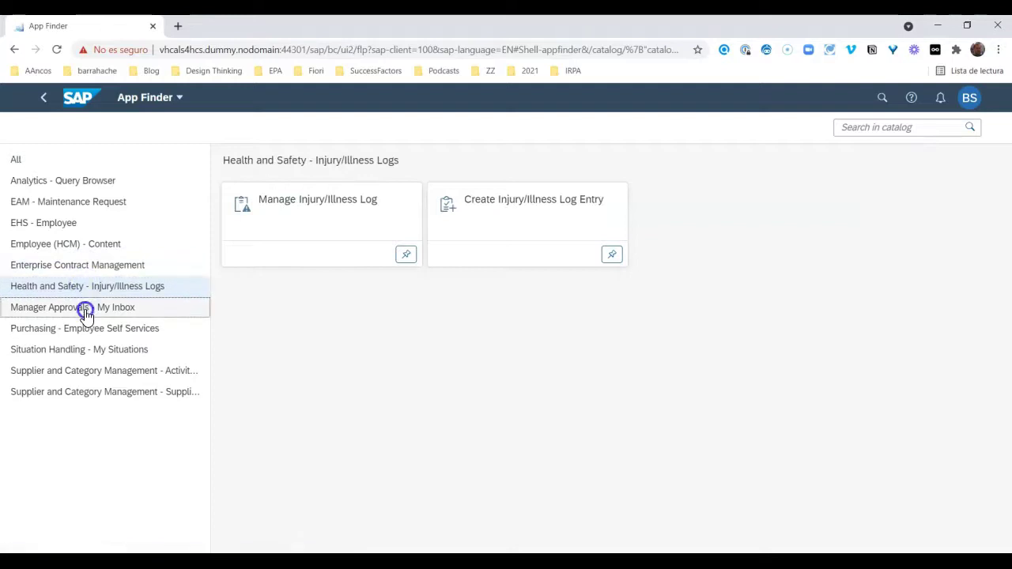
left_click(86, 329)
left_click(84, 350)
left_click(85, 372)
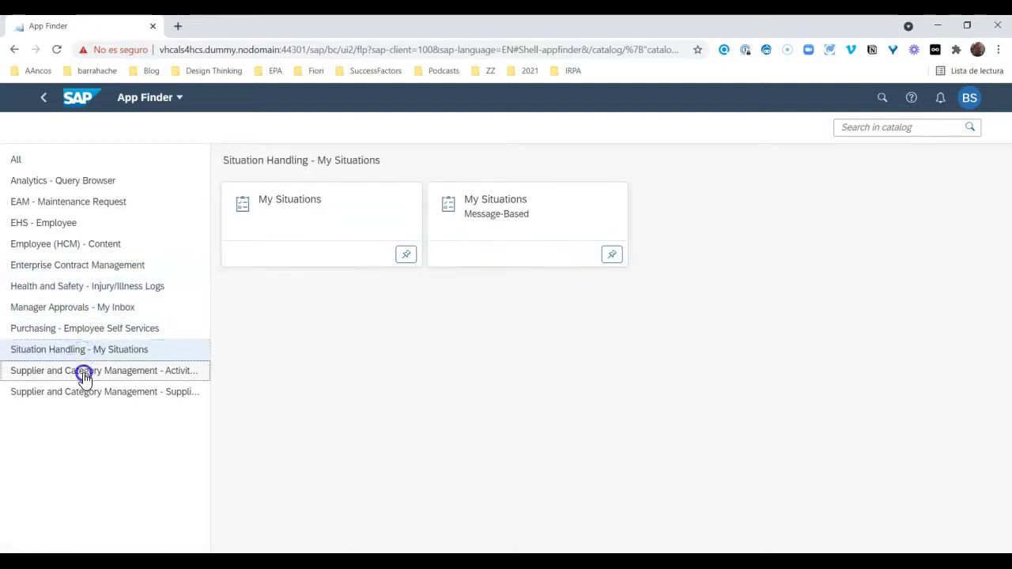
left_click(84, 393)
left_click(75, 106)
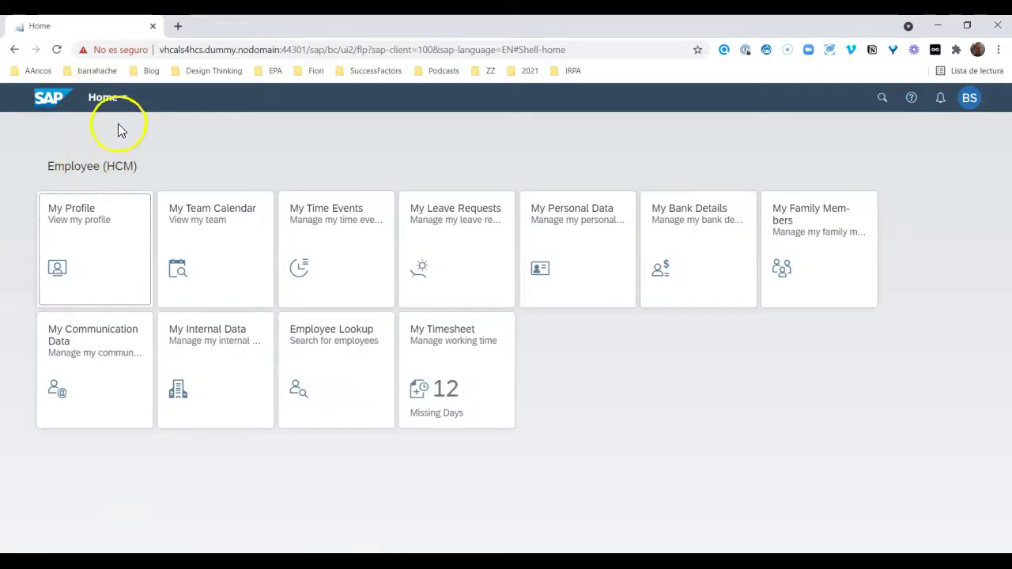
Step: Reopen the App Finder to review the full catalog list and go back to the home page
left_click(969, 97)
left_click(946, 202)
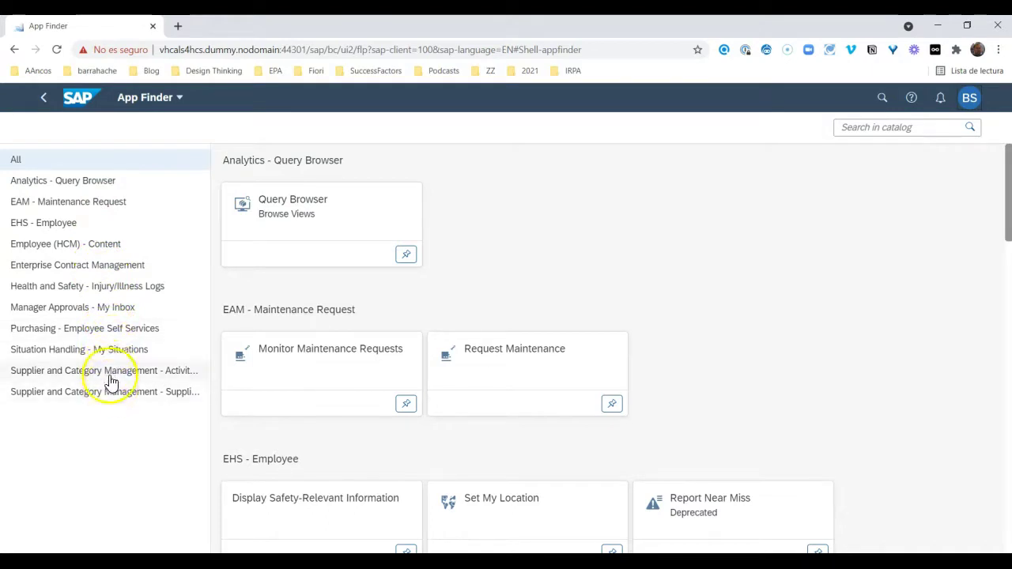
left_click(69, 98)
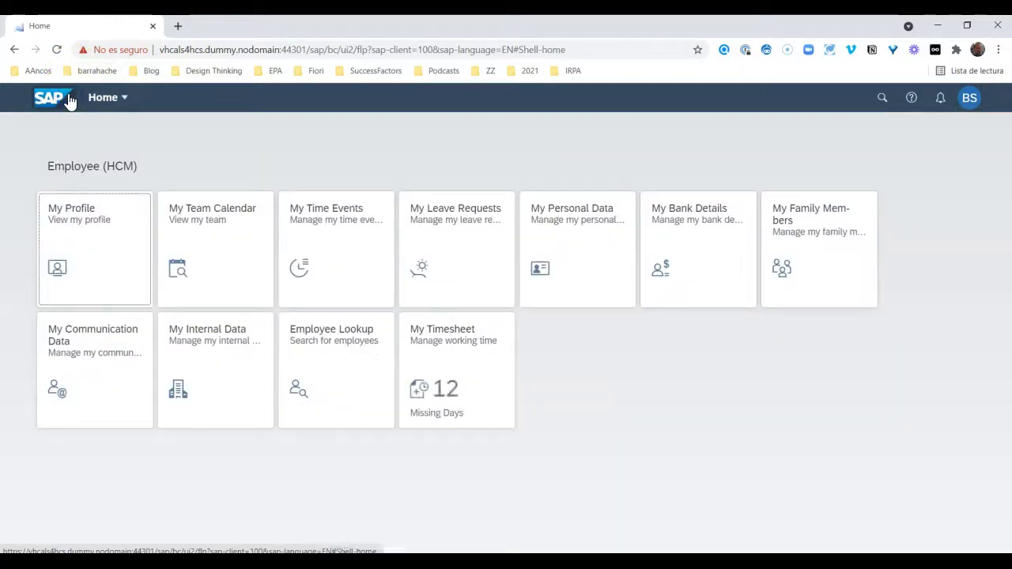